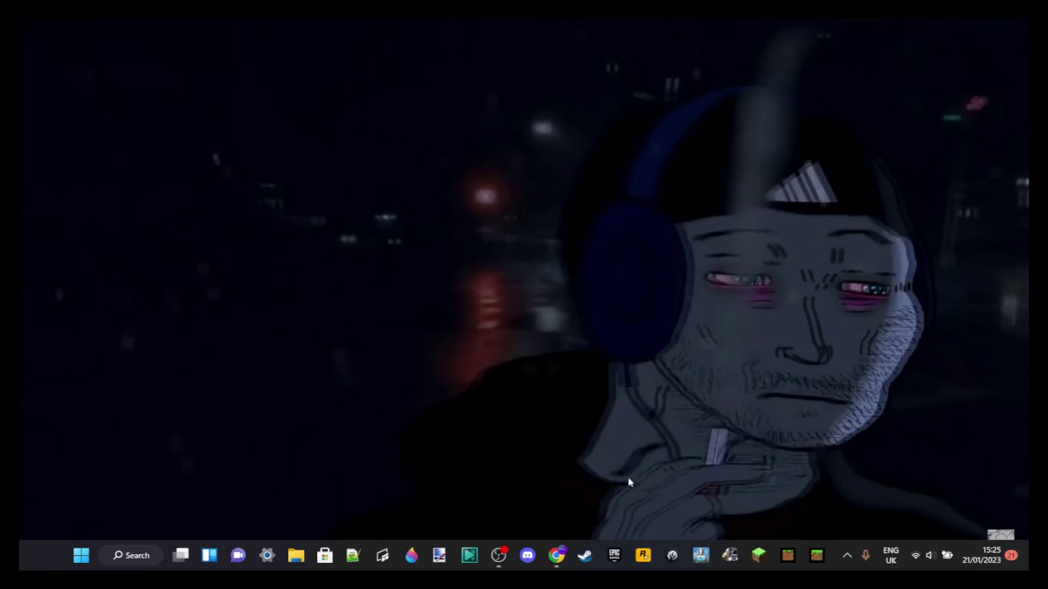
Bring up the GitHub releases window and browse the Ambrosial releases, highlighting the Dec 2, 2021 date.
{"action": "mouse_move", "coordinate": [559, 551]}
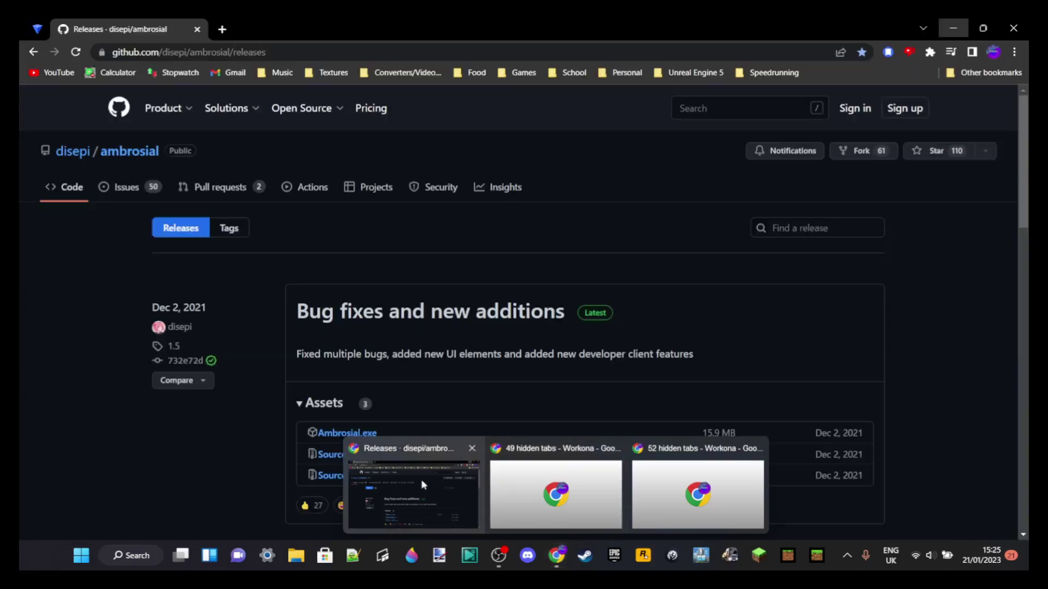
{"action": "left_click", "coordinate": [421, 479]}
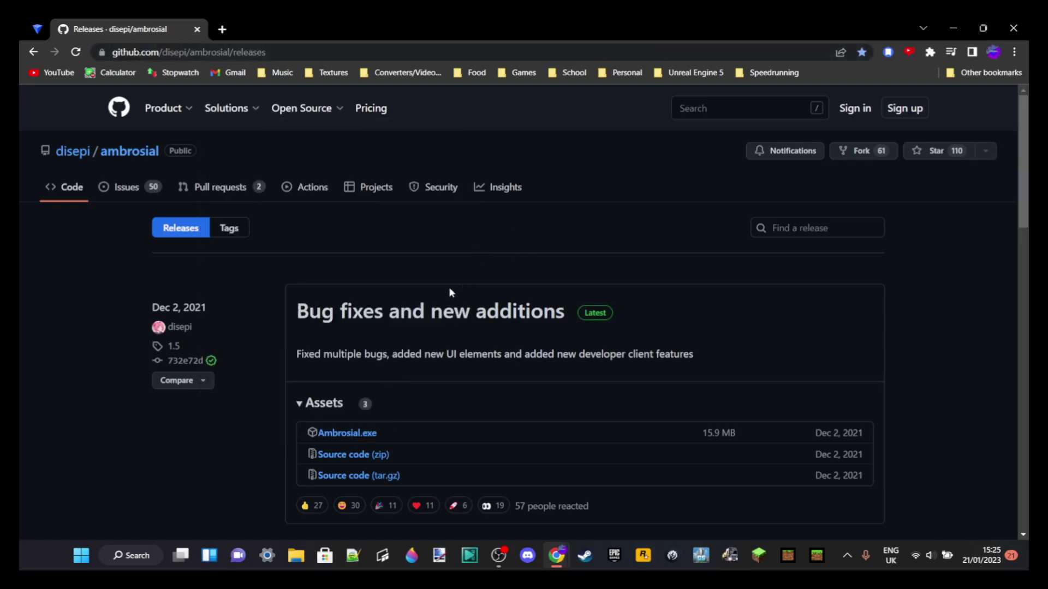
{"action": "scroll", "coordinate": [271, 331], "scroll_direction": "down", "scroll_amount": 2}
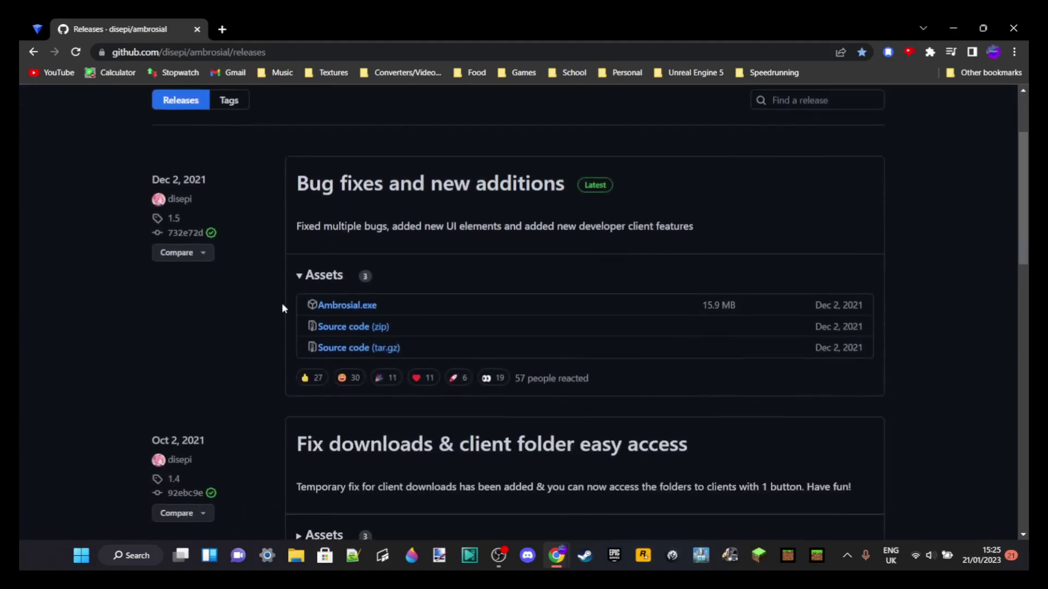
{"action": "scroll", "coordinate": [270, 300], "scroll_direction": "up", "scroll_amount": 2}
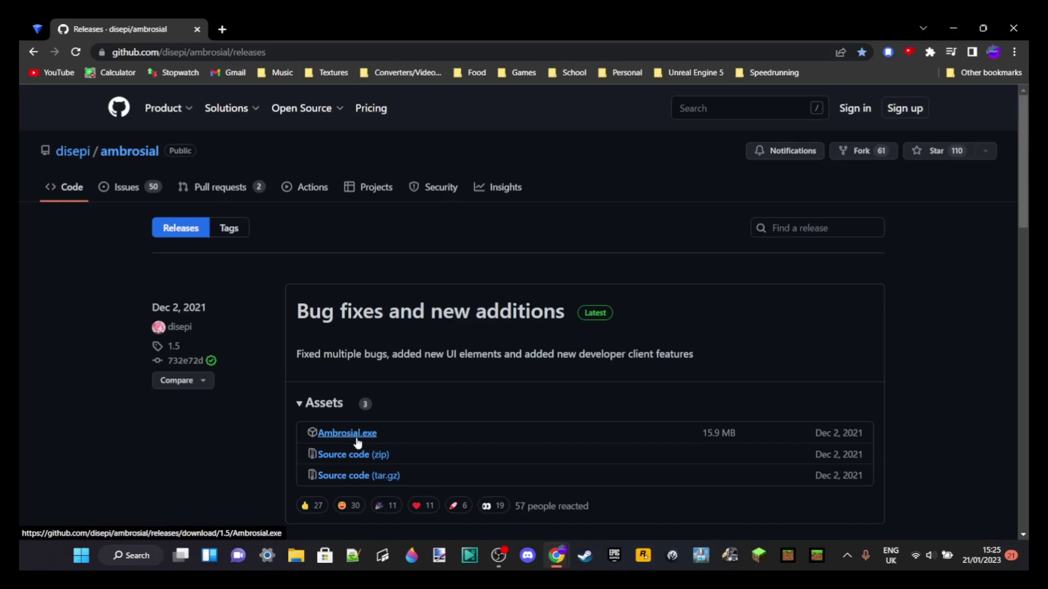
{"action": "scroll", "coordinate": [436, 401], "scroll_direction": "down", "scroll_amount": 7}
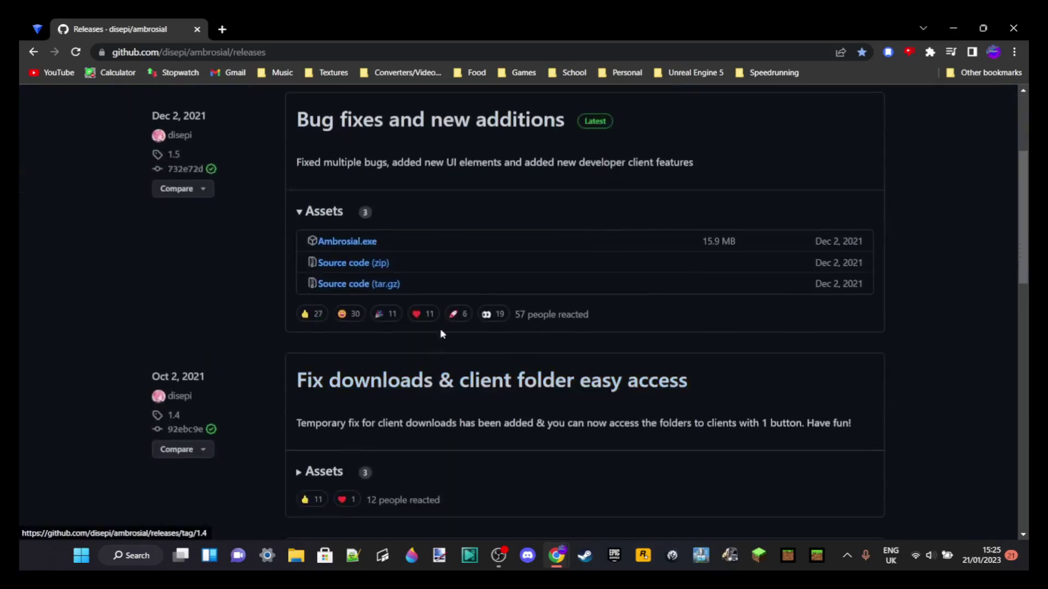
{"action": "scroll", "coordinate": [448, 311], "scroll_direction": "down", "scroll_amount": 11}
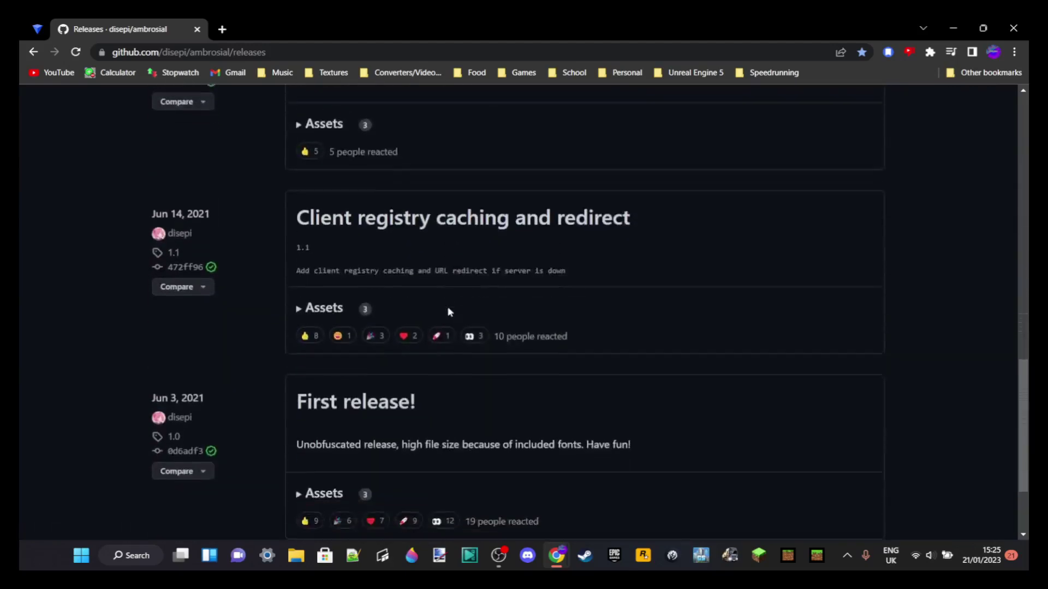
{"action": "scroll", "coordinate": [452, 333], "scroll_direction": "up", "scroll_amount": 20}
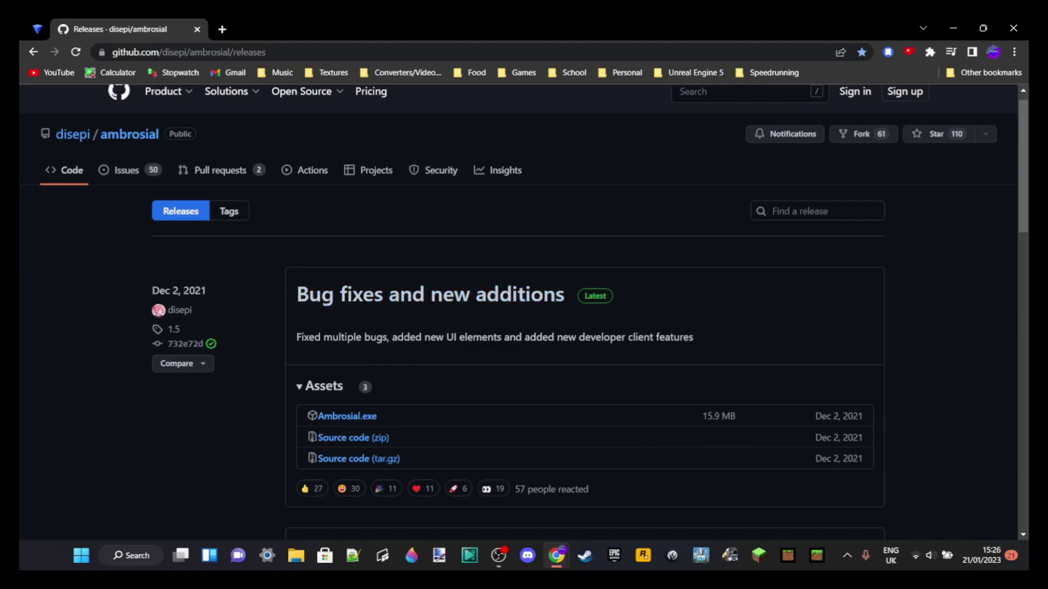
{"action": "left_click_drag", "start_coordinate": [152, 290], "coordinate": [208, 292]}
Download Ambrosial.exe from the 1.5 release assets and run it.
{"action": "left_click", "coordinate": [229, 277]}
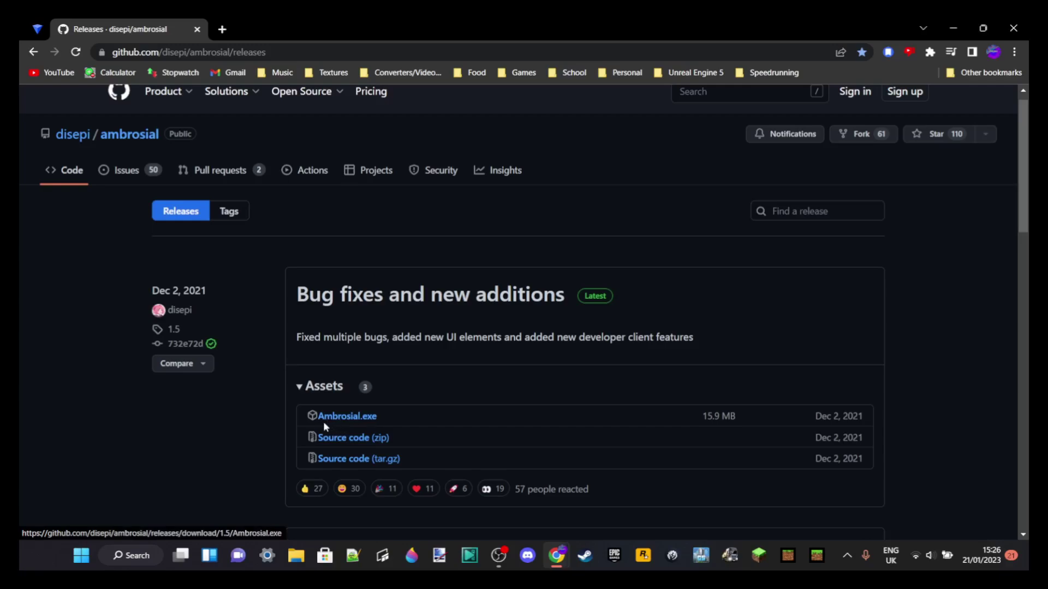
{"action": "left_click", "coordinate": [359, 422]}
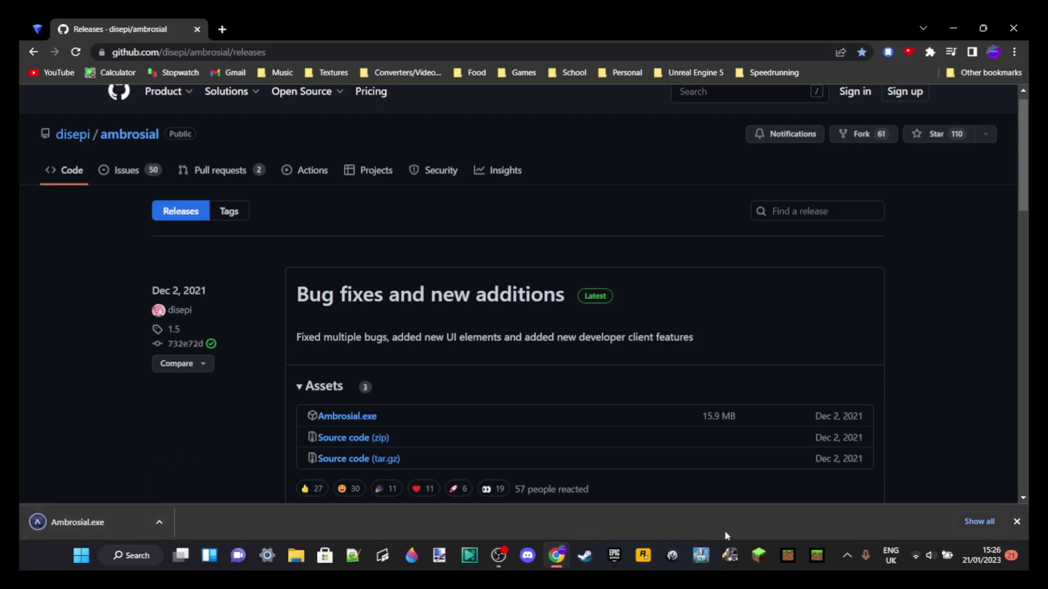
{"action": "left_click", "coordinate": [100, 523]}
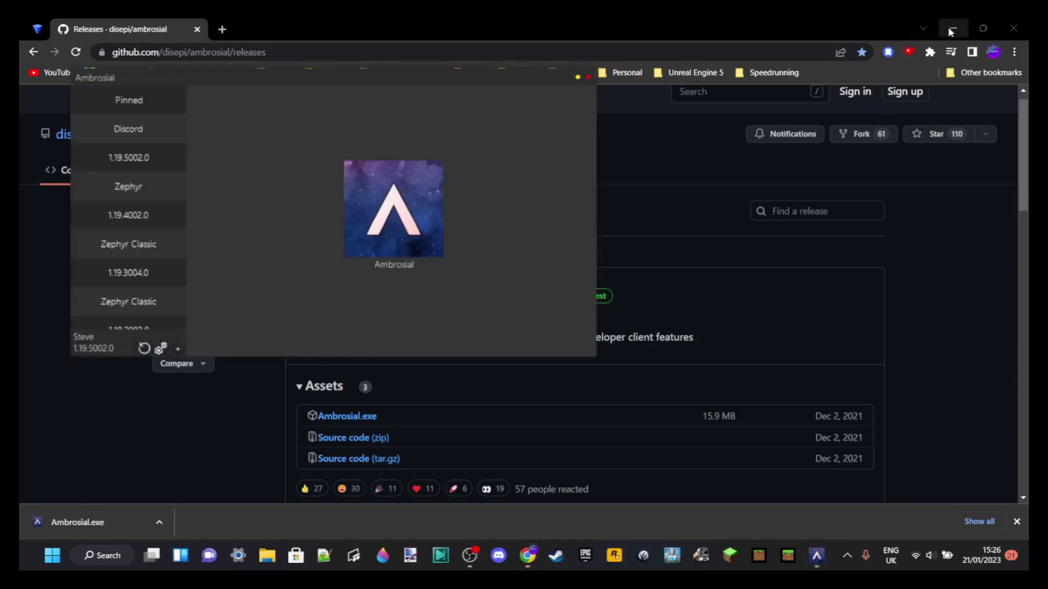
Minimize Chrome and move the Ambrosial launcher window toward the screen centre.
{"action": "left_click", "coordinate": [949, 30]}
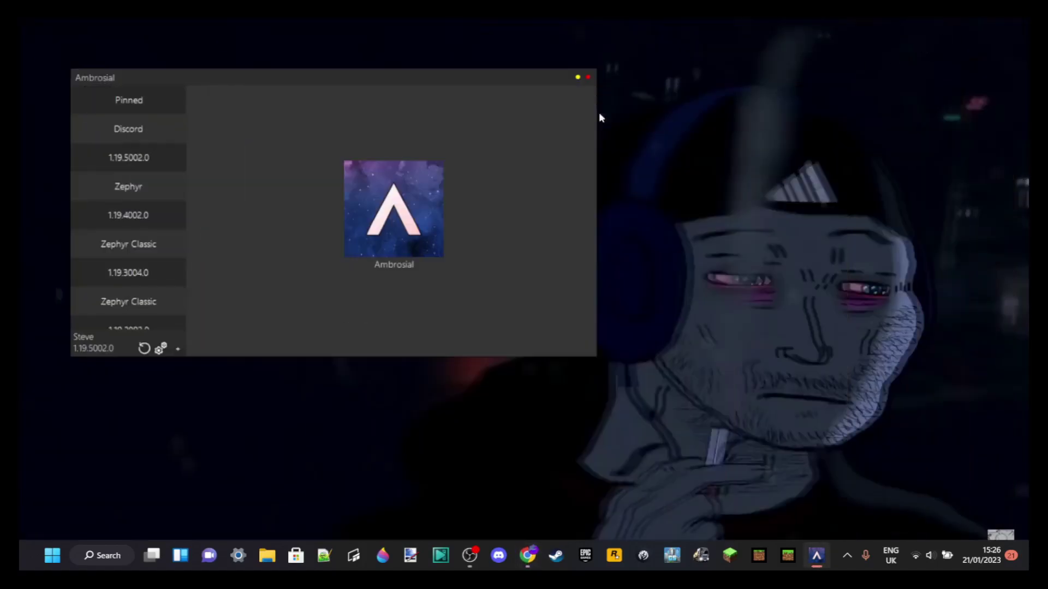
{"action": "left_click_drag", "start_coordinate": [270, 74], "coordinate": [341, 138]}
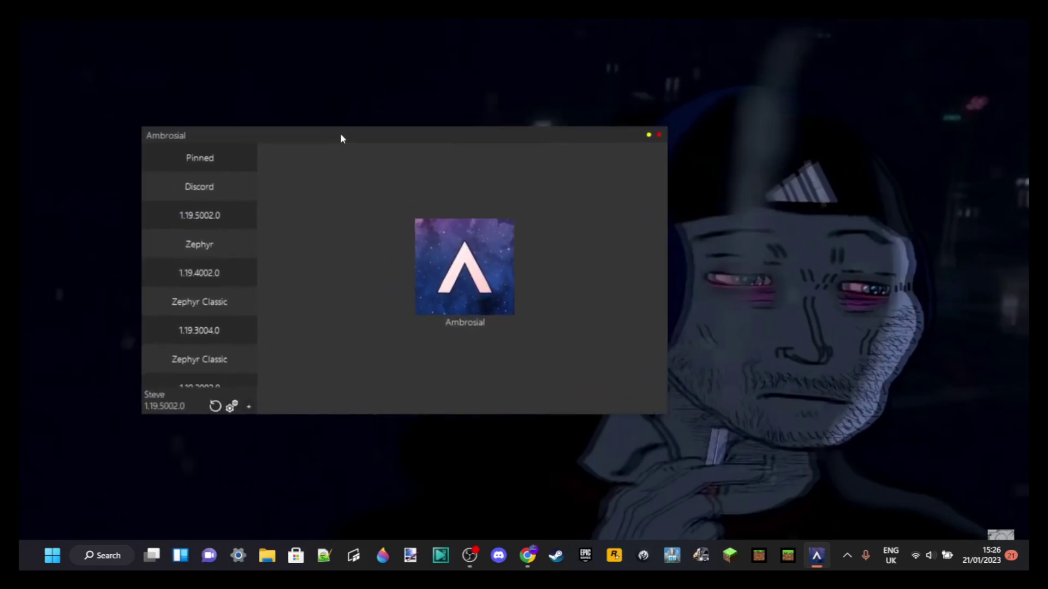
{"action": "left_click_drag", "start_coordinate": [341, 138], "coordinate": [330, 137]}
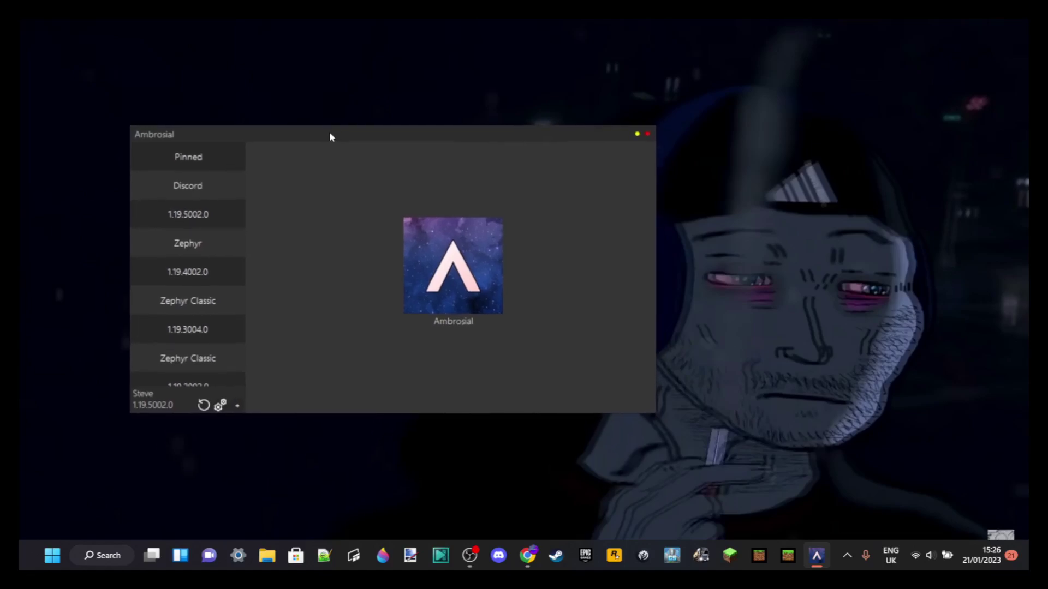
Scroll the client list from 1.19.5002.0 down to 1.12.101.0 and back up.
{"action": "scroll", "coordinate": [202, 223], "scroll_direction": "down", "scroll_amount": 5}
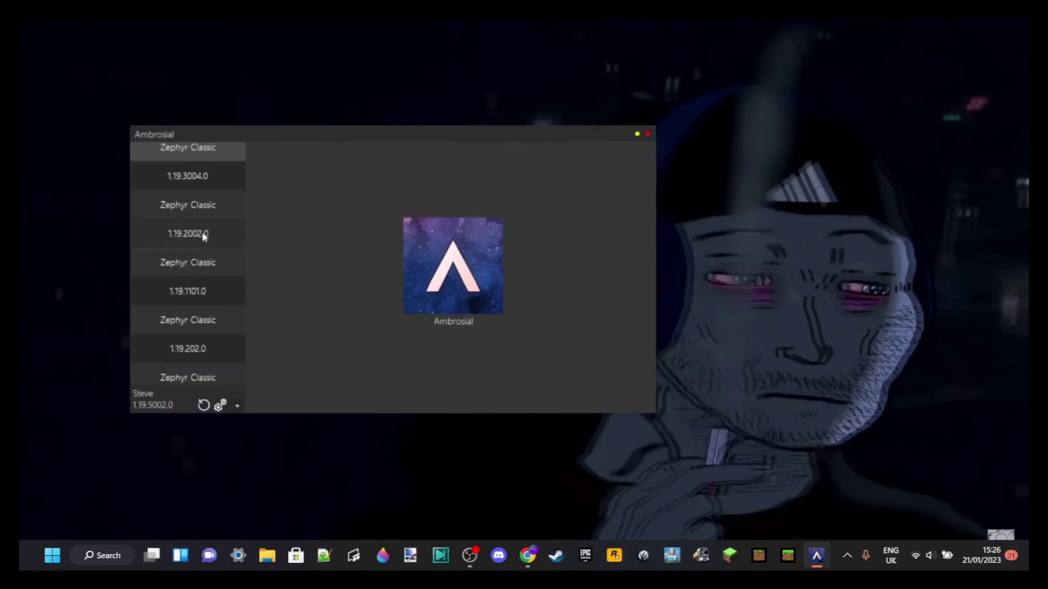
{"action": "scroll", "coordinate": [202, 256], "scroll_direction": "up", "scroll_amount": 5}
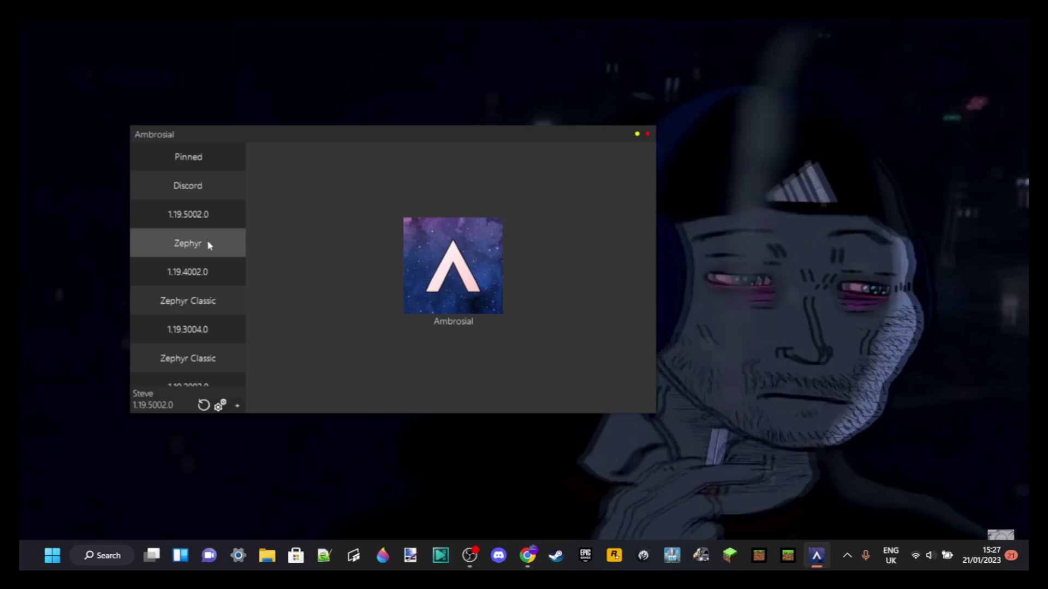
{"action": "scroll", "coordinate": [207, 246], "scroll_direction": "down", "scroll_amount": 6}
{"action": "scroll", "coordinate": [206, 248], "scroll_direction": "down", "scroll_amount": 5}
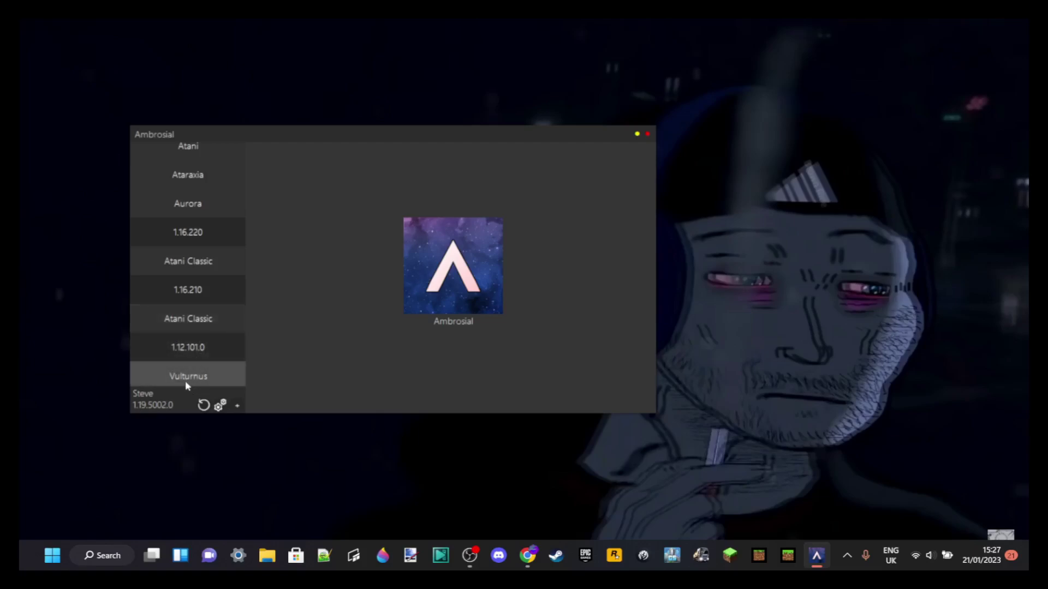
{"action": "scroll", "coordinate": [224, 338], "scroll_direction": "up", "scroll_amount": 4}
{"action": "scroll", "coordinate": [221, 342], "scroll_direction": "down", "scroll_amount": 3}
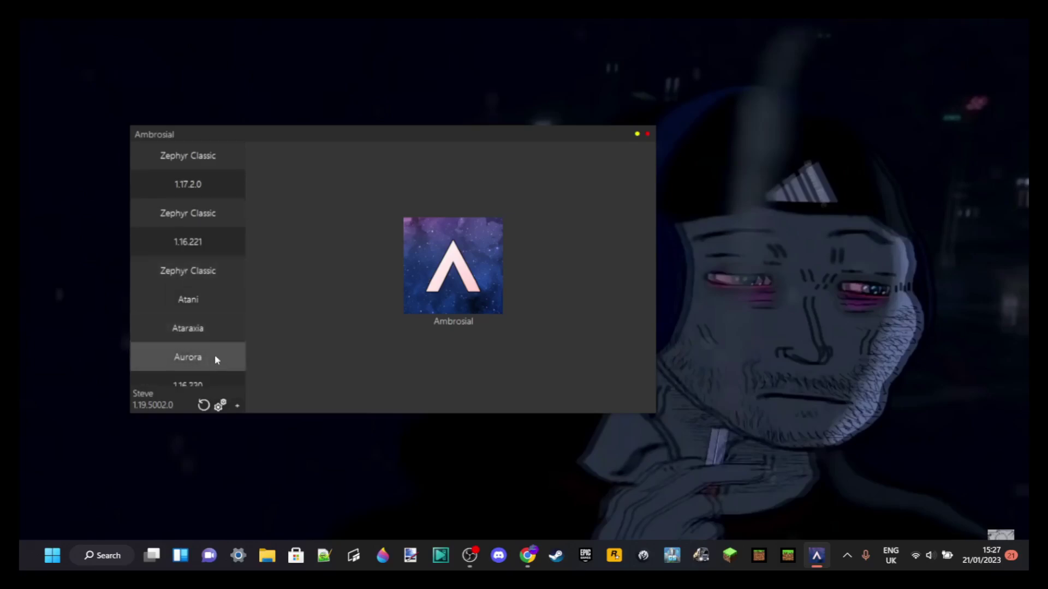
{"action": "scroll", "coordinate": [225, 286], "scroll_direction": "down", "scroll_amount": 5}
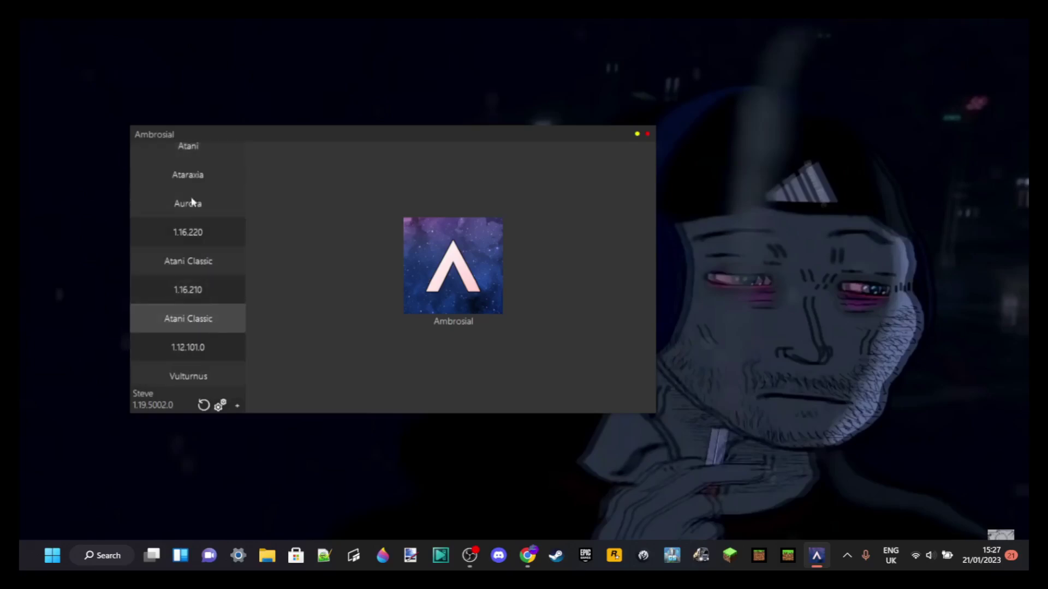
{"action": "scroll", "coordinate": [199, 301], "scroll_direction": "up", "scroll_amount": 10}
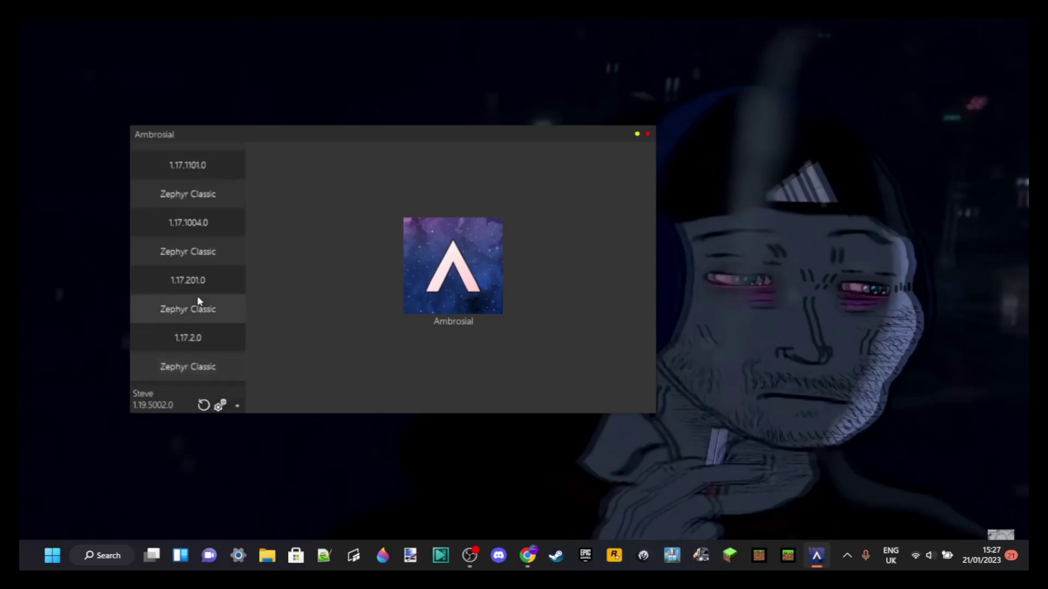
{"action": "scroll", "coordinate": [199, 306], "scroll_direction": "up", "scroll_amount": 5}
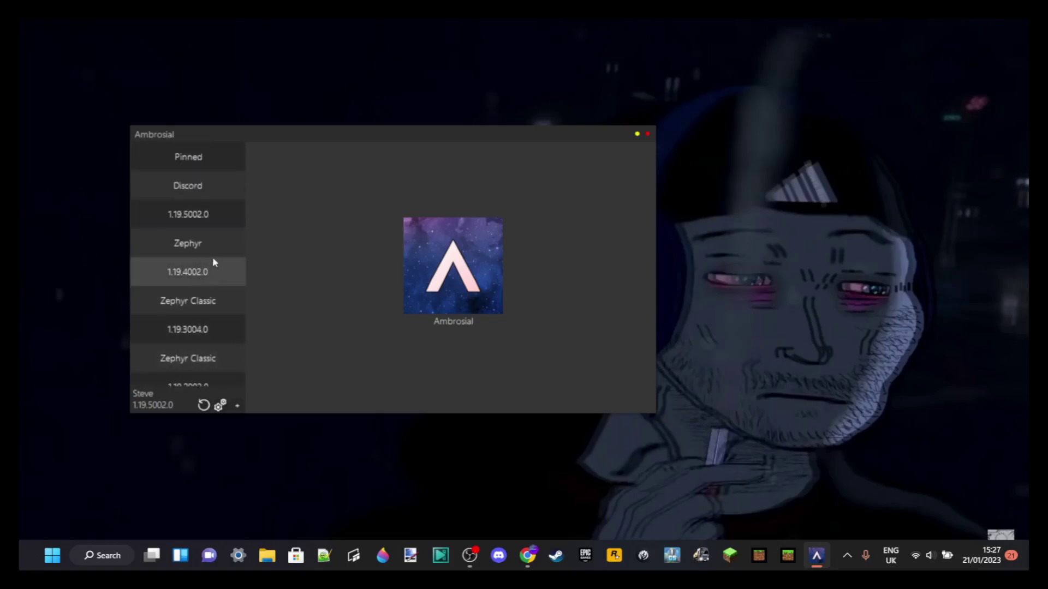
{"action": "scroll", "coordinate": [210, 267], "scroll_direction": "down", "scroll_amount": 5}
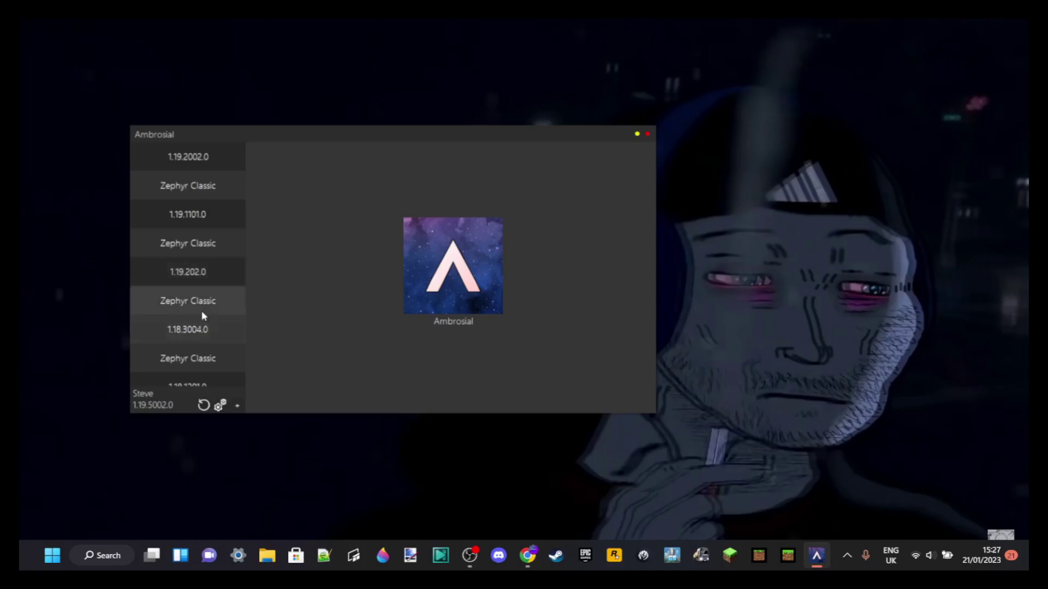
{"action": "scroll", "coordinate": [207, 304], "scroll_direction": "up", "scroll_amount": 5}
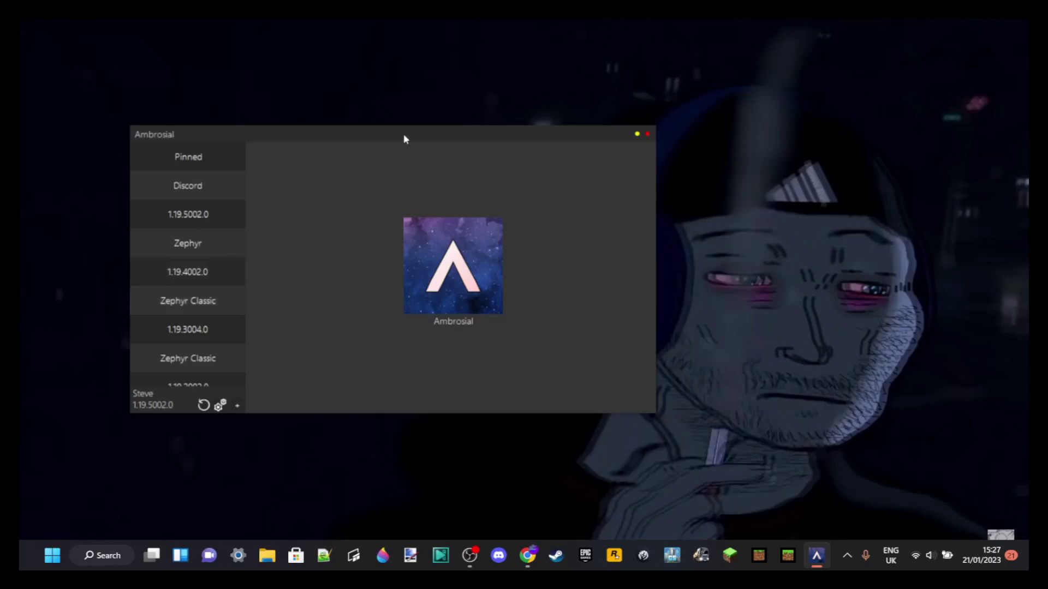
Place the loading Minecraft v1.19.50 window on the right and the Ambrosial launcher at top-left.
{"action": "left_click_drag", "start_coordinate": [404, 139], "coordinate": [307, 49]}
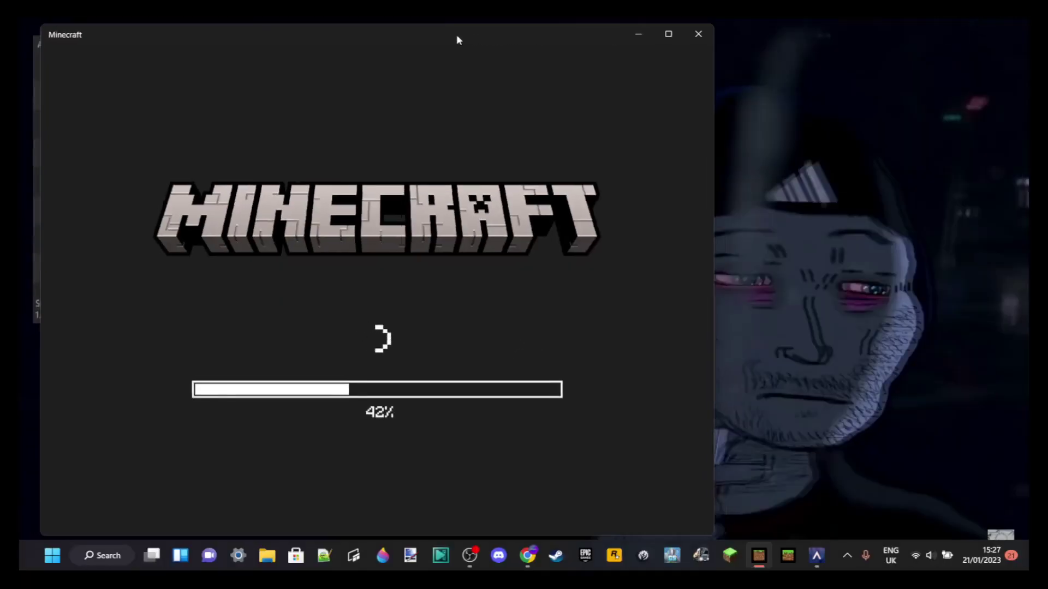
{"action": "left_click_drag", "start_coordinate": [468, 40], "coordinate": [766, 40]}
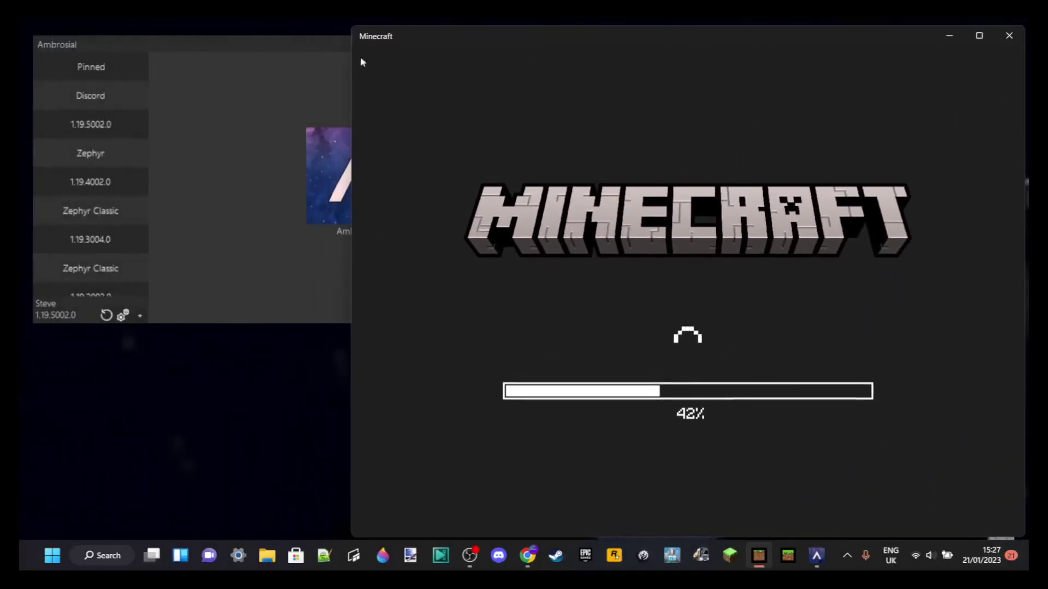
{"action": "left_click", "coordinate": [320, 42]}
{"action": "left_click_drag", "start_coordinate": [320, 43], "coordinate": [316, 39]}
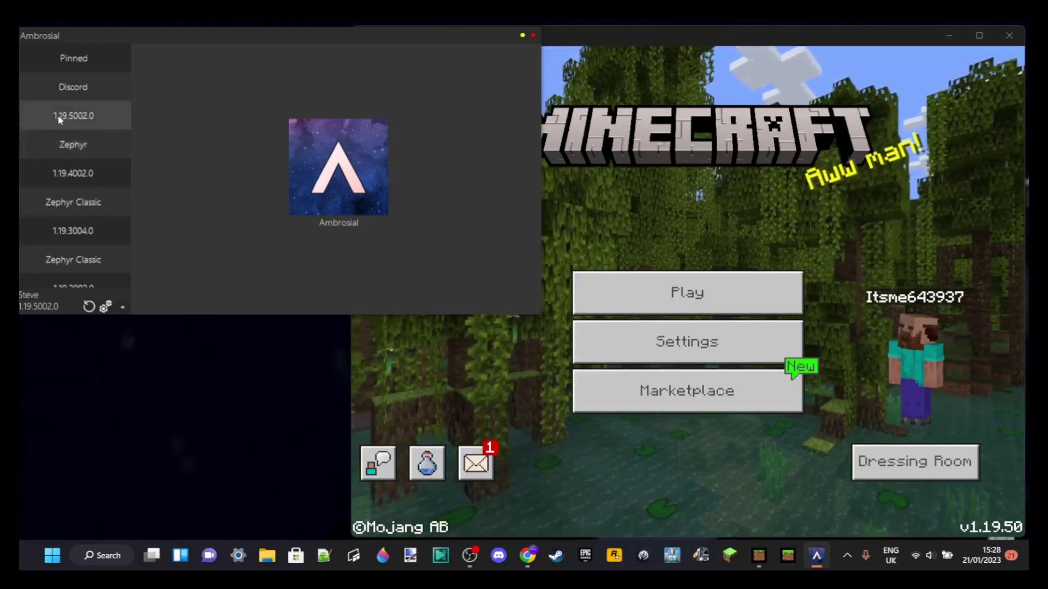
Select the Zephyr client for 1.19.5002.0 and launch it into Minecraft.
{"action": "left_click", "coordinate": [91, 149]}
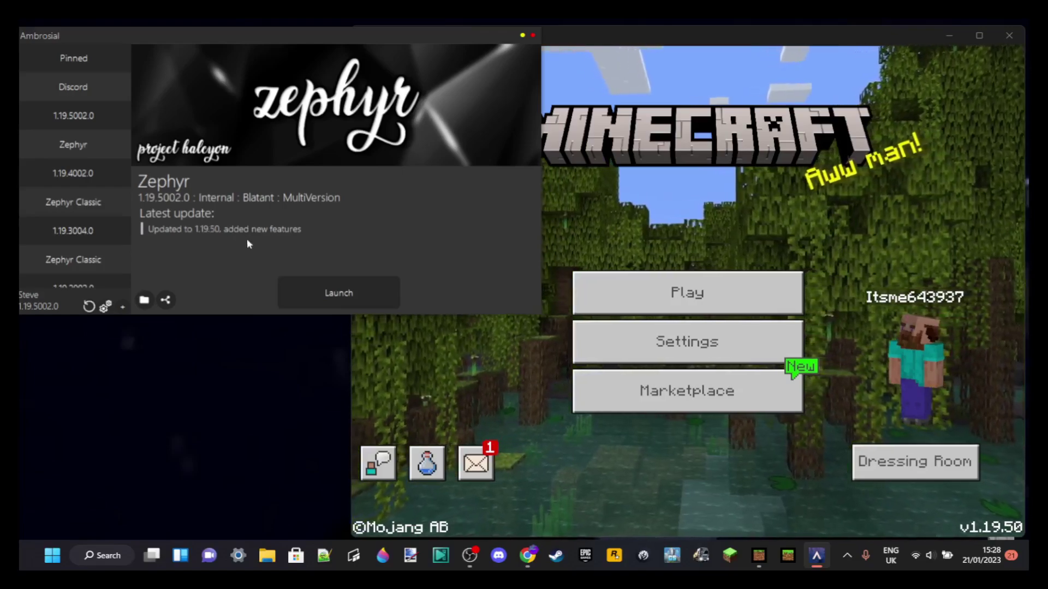
{"action": "left_click", "coordinate": [342, 290]}
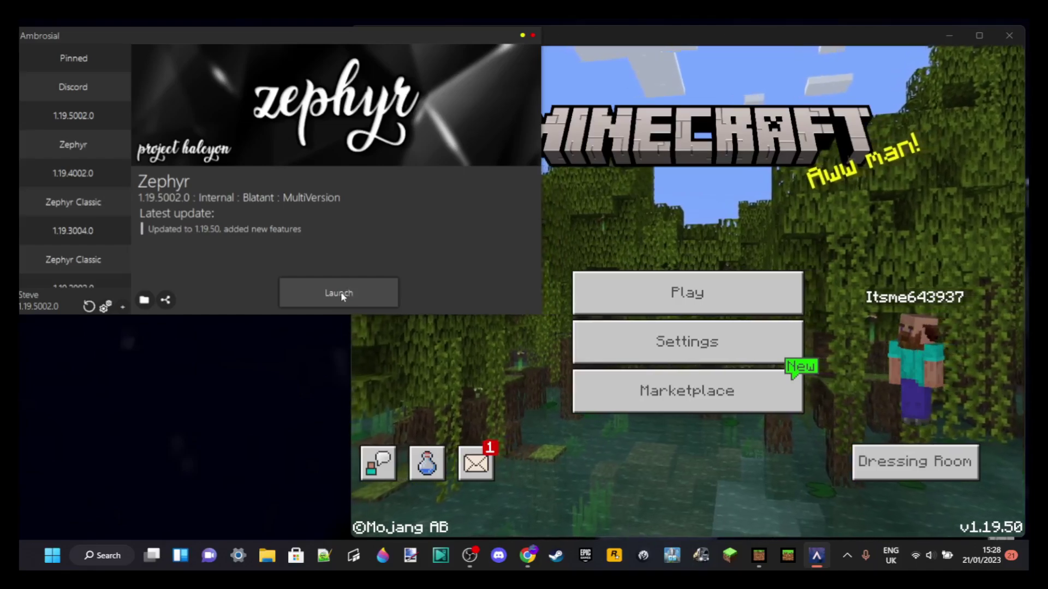
{"action": "left_click", "coordinate": [340, 292]}
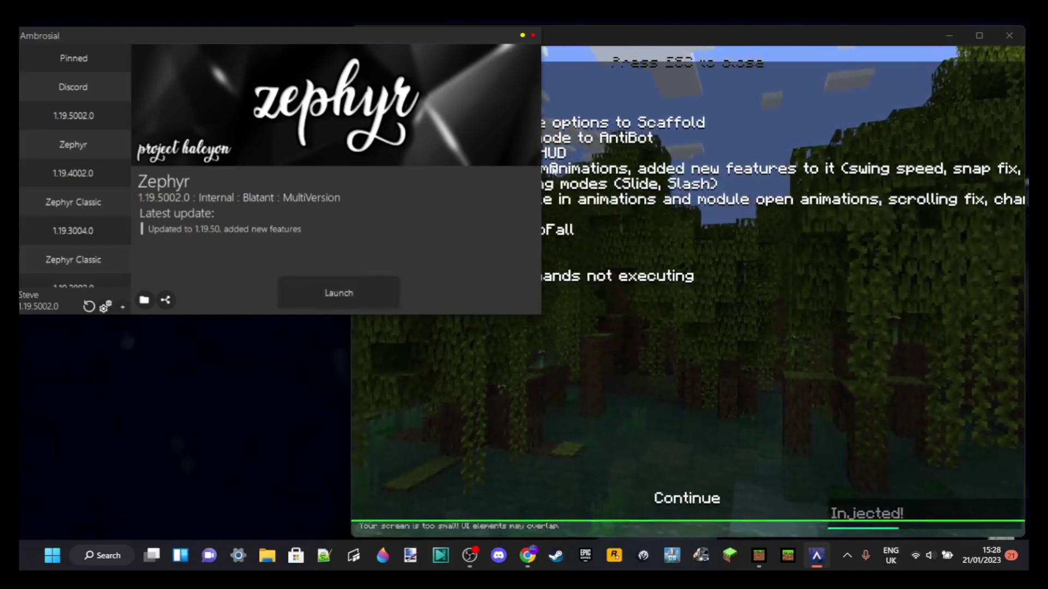
Close the Ambrosial launcher and maximize Minecraft, showing the Zephyr v4.1 welcome changelog.
{"action": "left_click", "coordinate": [524, 37]}
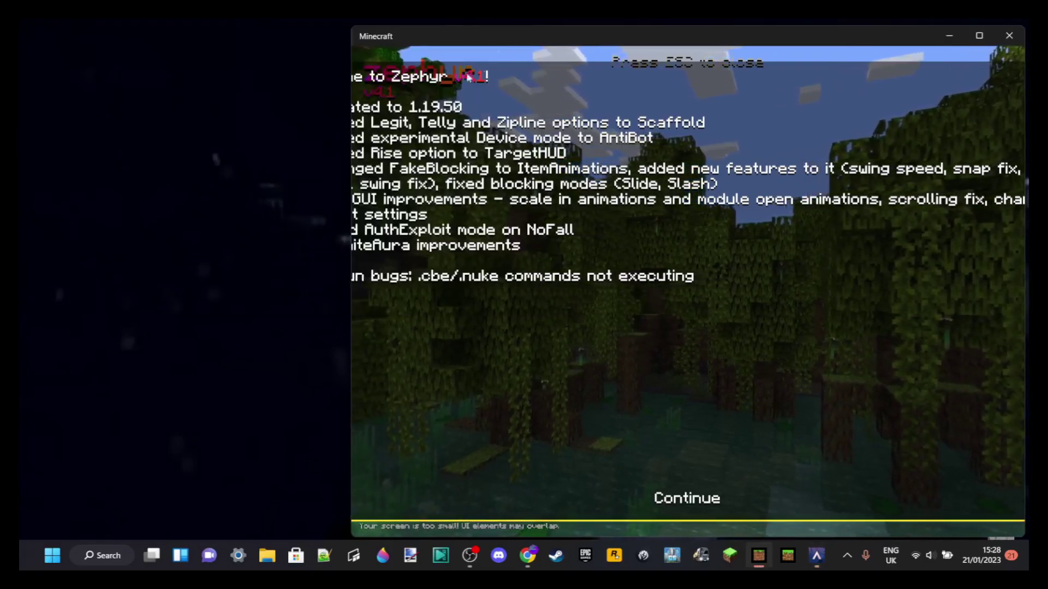
{"action": "left_click", "coordinate": [977, 37]}
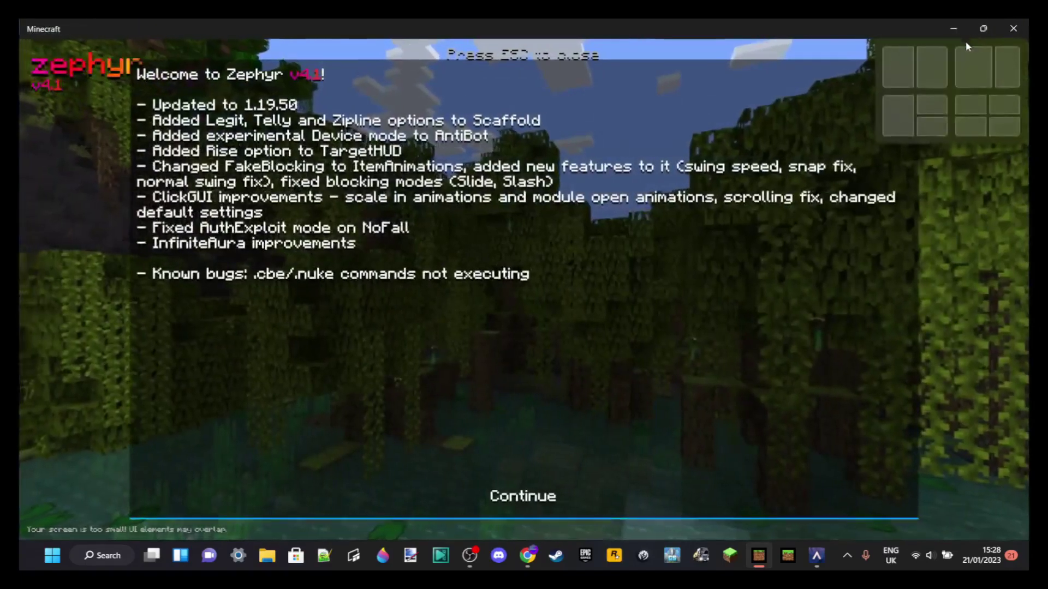
{"action": "mouse_move", "coordinate": [814, 558]}
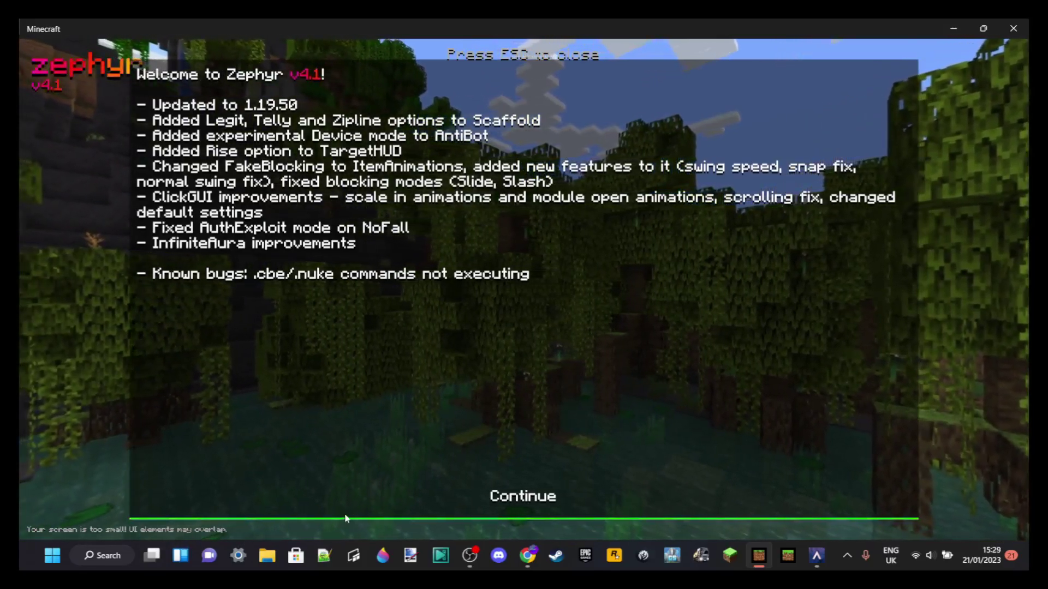
{"action": "left_click", "coordinate": [537, 497]}
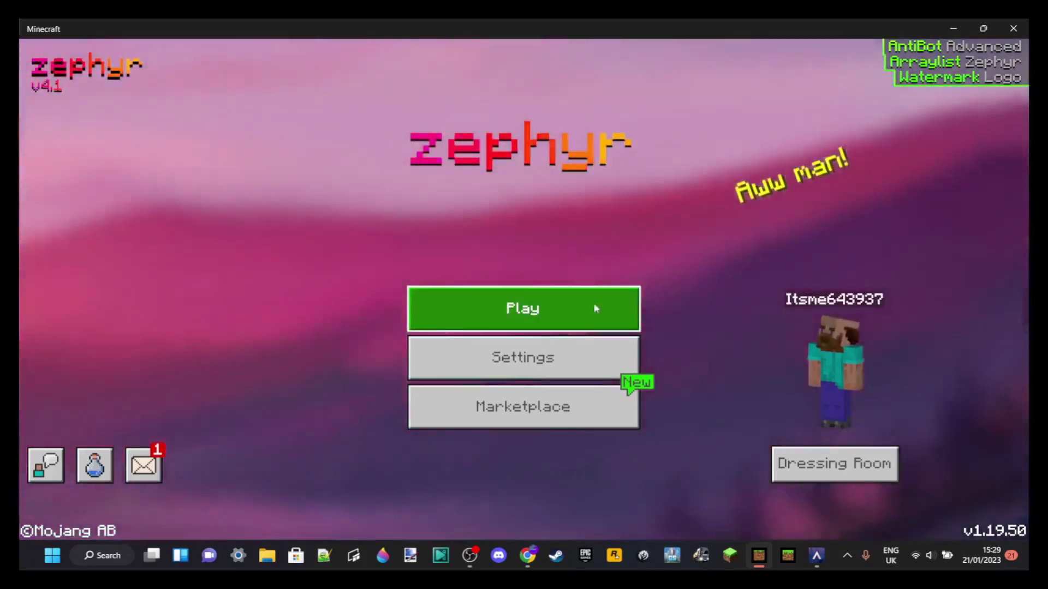
Load the 'Copy of Redstone test' world, walk forward, and open the Zephyr ClickGUI with Insert.
{"action": "left_click", "coordinate": [523, 309]}
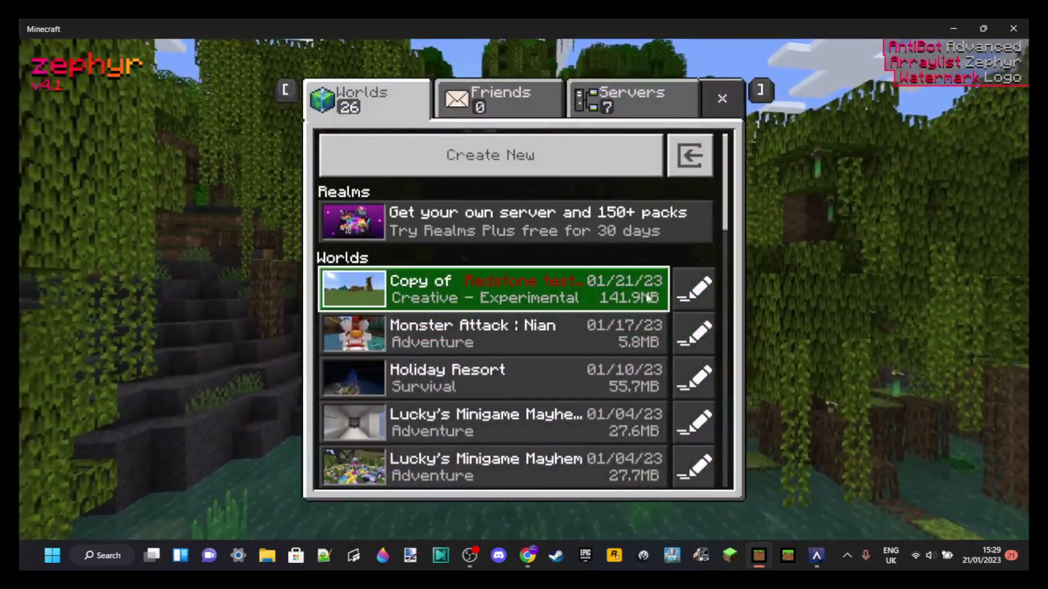
{"action": "left_click", "coordinate": [637, 293]}
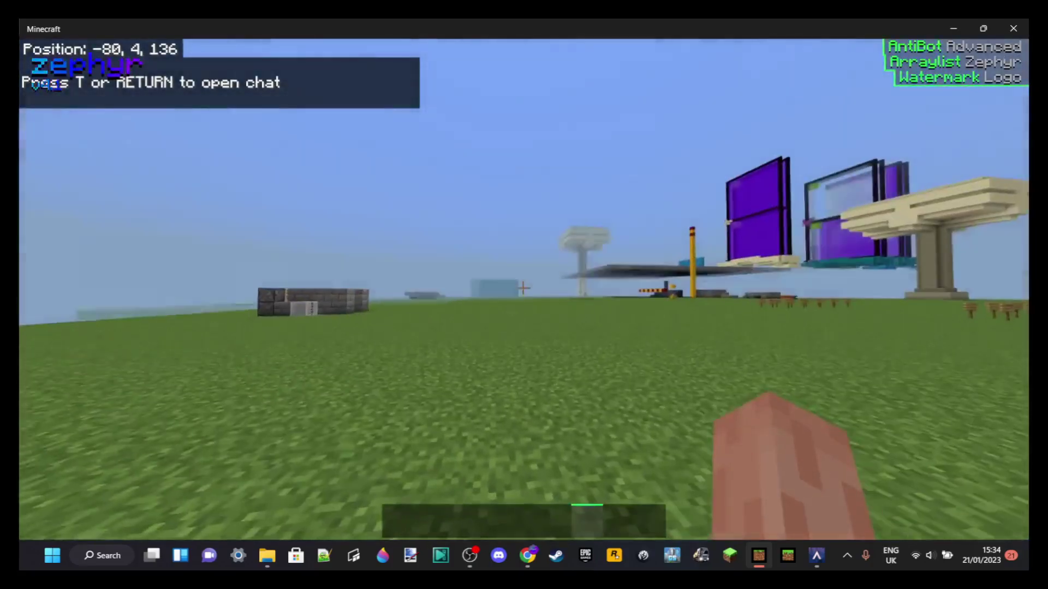
{"action": "key", "text": "w"}
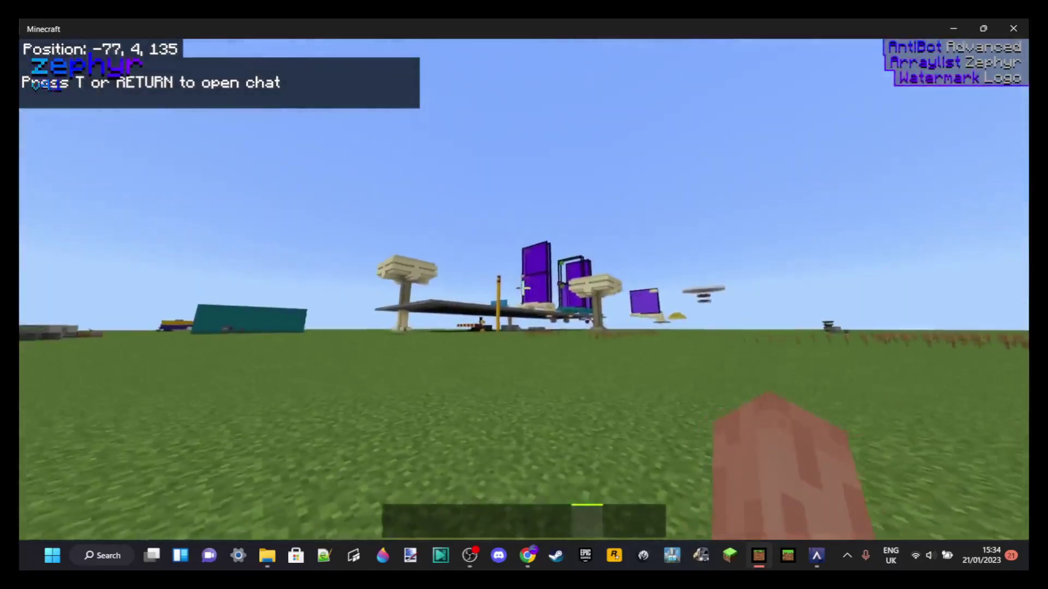
{"action": "scroll", "coordinate": [523, 288], "scroll_direction": "up", "scroll_amount": 5}
{"action": "scroll", "coordinate": [522, 288], "scroll_direction": "down", "scroll_amount": 8}
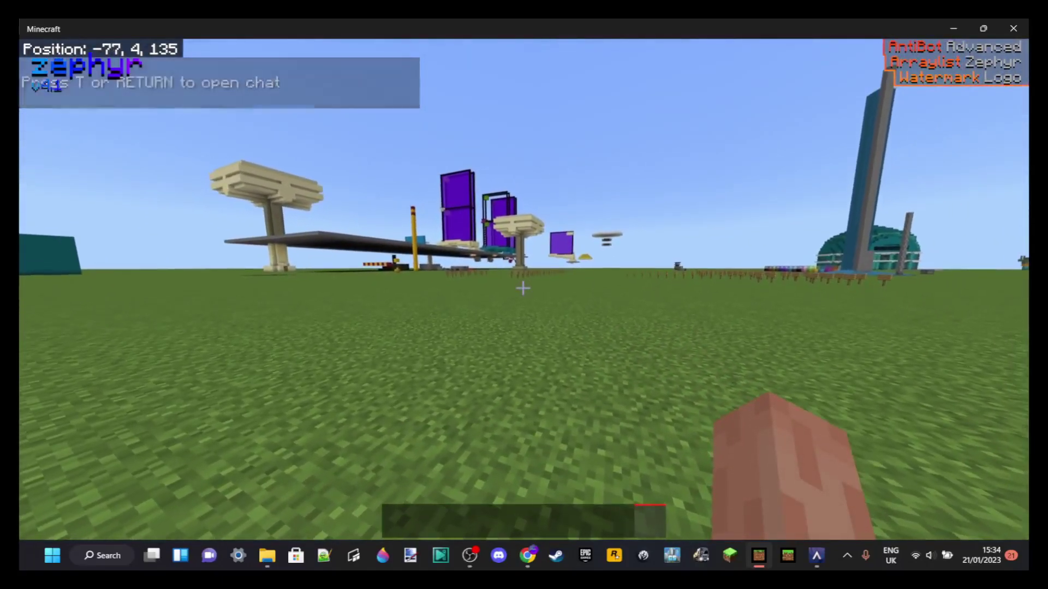
{"action": "key", "text": "Insert"}
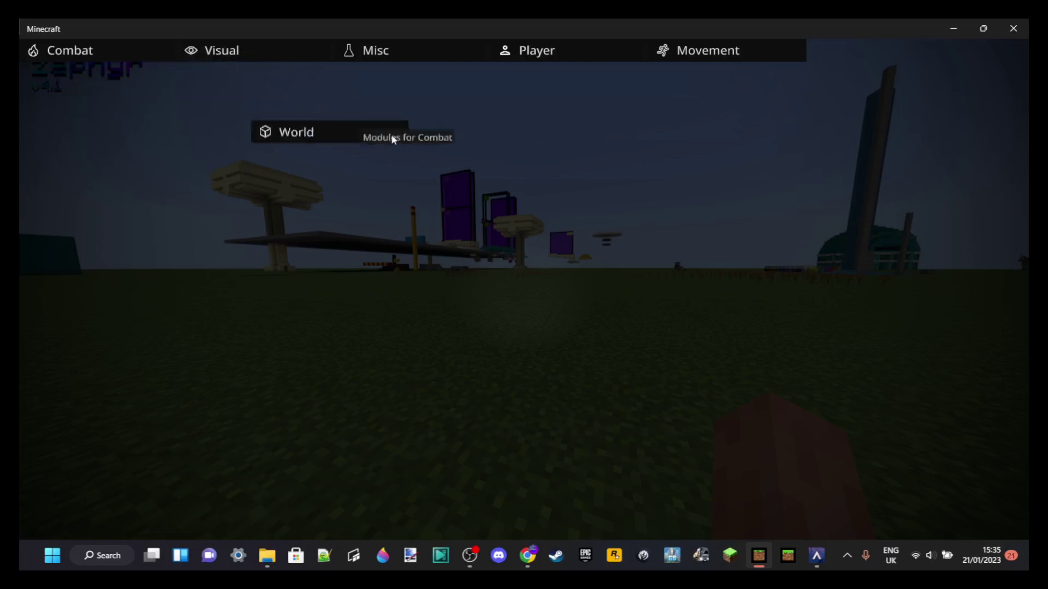
Align the World panel and expand the Visual, Combat, Misc, Player, Movement and World lists.
{"action": "left_click_drag", "start_coordinate": [889, 51], "coordinate": [882, 48]}
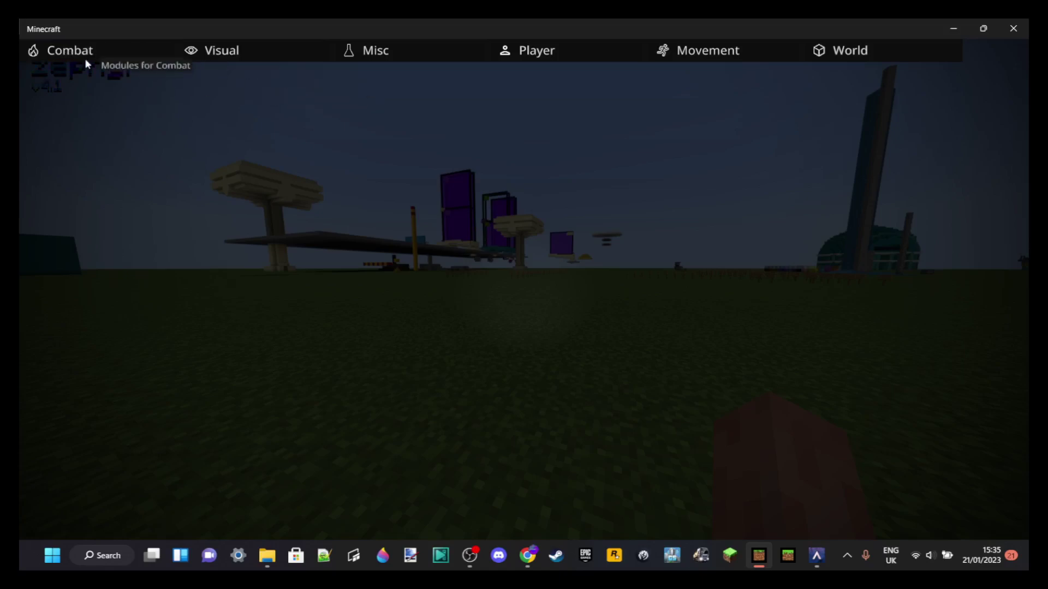
{"action": "left_click", "coordinate": [260, 59]}
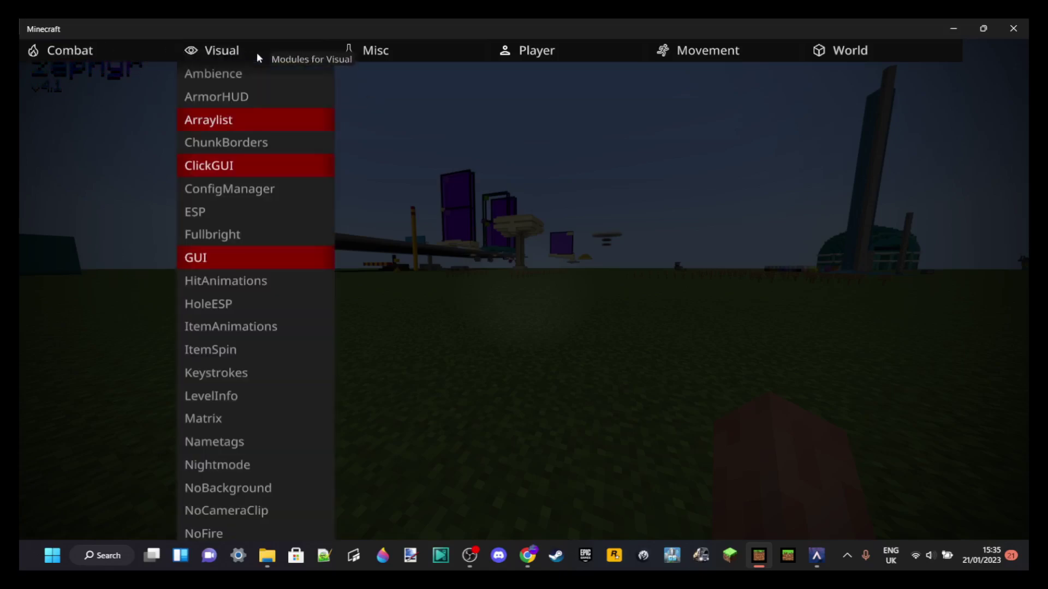
{"action": "left_click", "coordinate": [147, 51]}
{"action": "left_click", "coordinate": [402, 49]}
{"action": "left_click", "coordinate": [538, 46]}
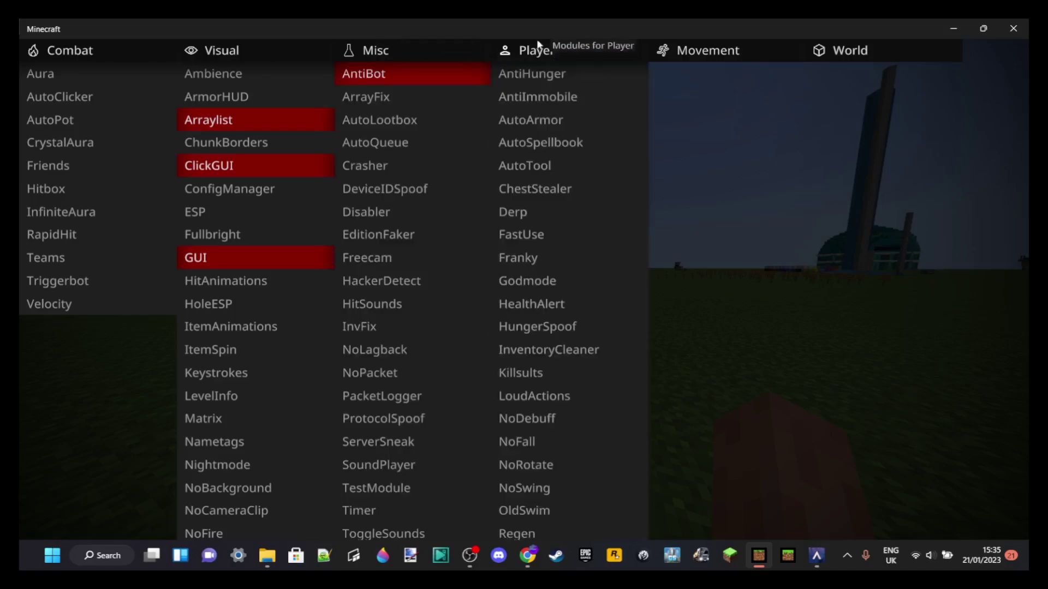
{"action": "left_click", "coordinate": [665, 54]}
{"action": "left_click", "coordinate": [833, 57]}
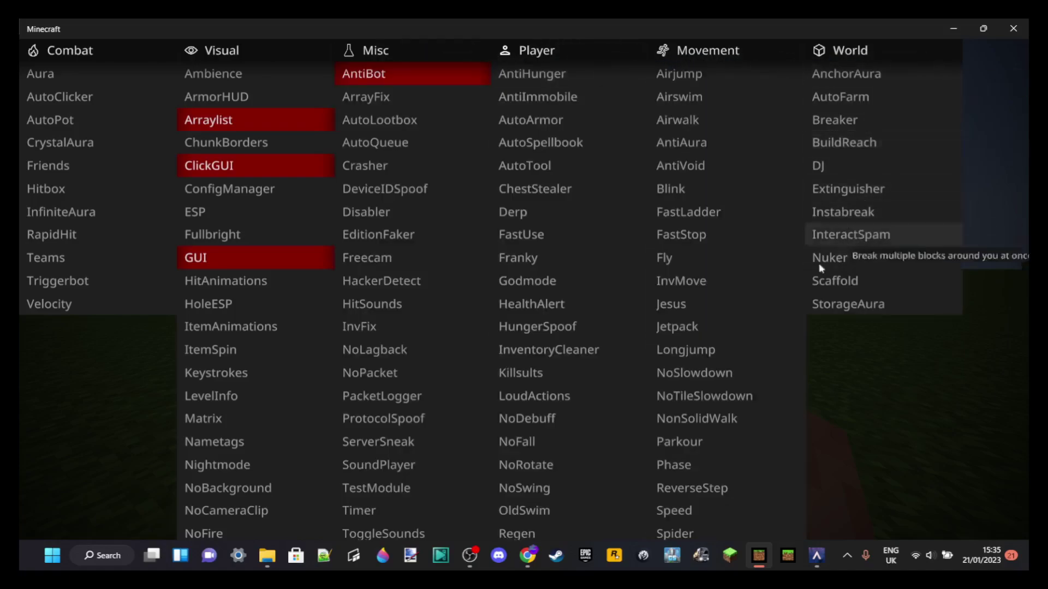
Scroll through the expanded module lists, from Aura and Velocity to AnchorAura and StorageAura.
{"action": "scroll", "coordinate": [732, 309], "scroll_direction": "down", "scroll_amount": 5}
{"action": "scroll", "coordinate": [578, 360], "scroll_direction": "down", "scroll_amount": 6}
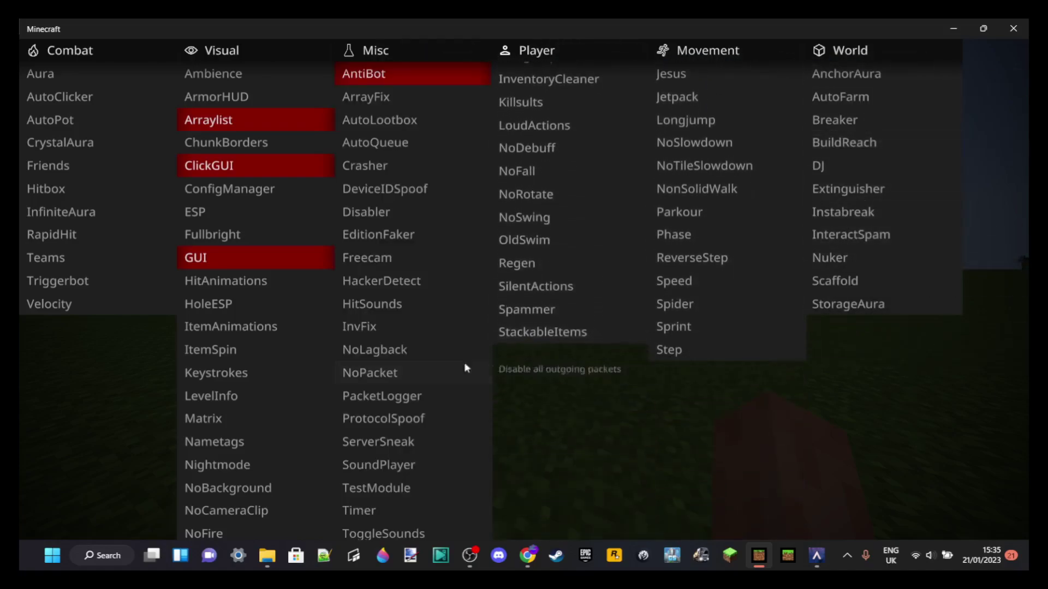
{"action": "scroll", "coordinate": [453, 367], "scroll_direction": "down", "scroll_amount": 5}
{"action": "scroll", "coordinate": [237, 350], "scroll_direction": "down", "scroll_amount": 6}
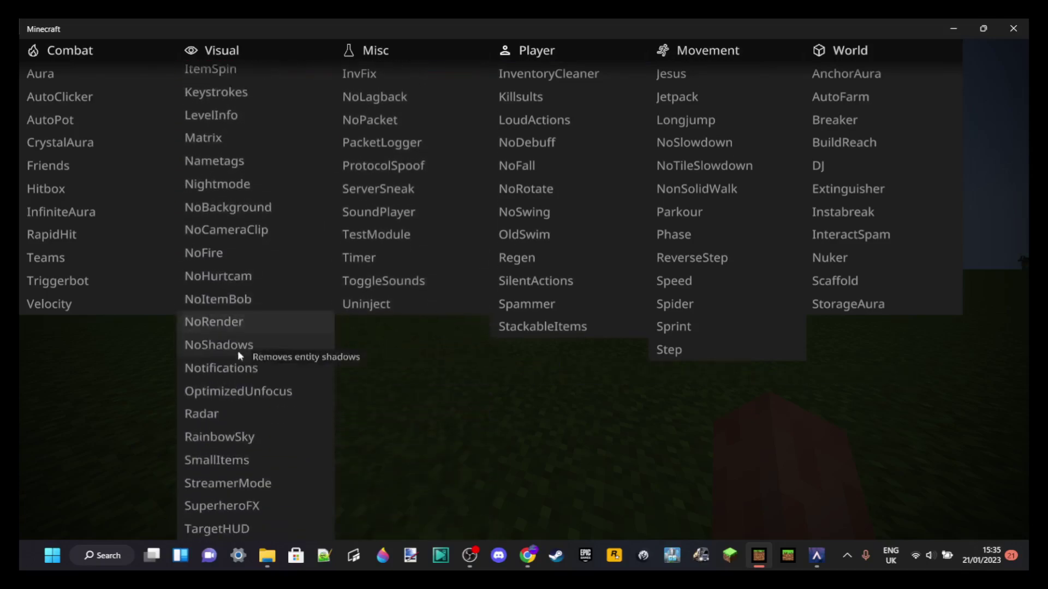
{"action": "scroll", "coordinate": [237, 350], "scroll_direction": "down", "scroll_amount": 4}
{"action": "scroll", "coordinate": [129, 296], "scroll_direction": "down", "scroll_amount": 2}
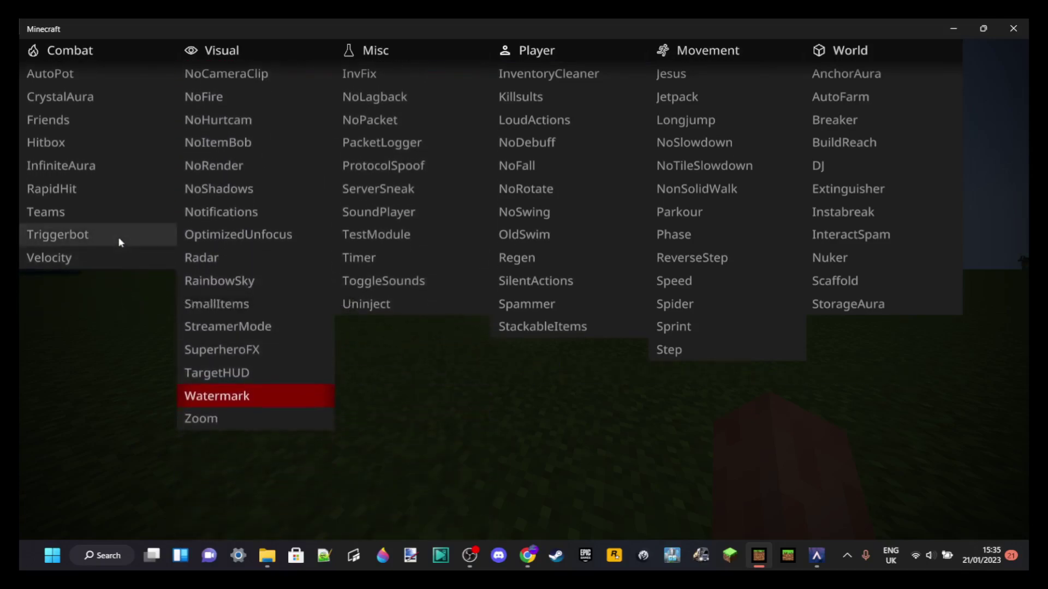
{"action": "scroll", "coordinate": [118, 236], "scroll_direction": "up", "scroll_amount": 2}
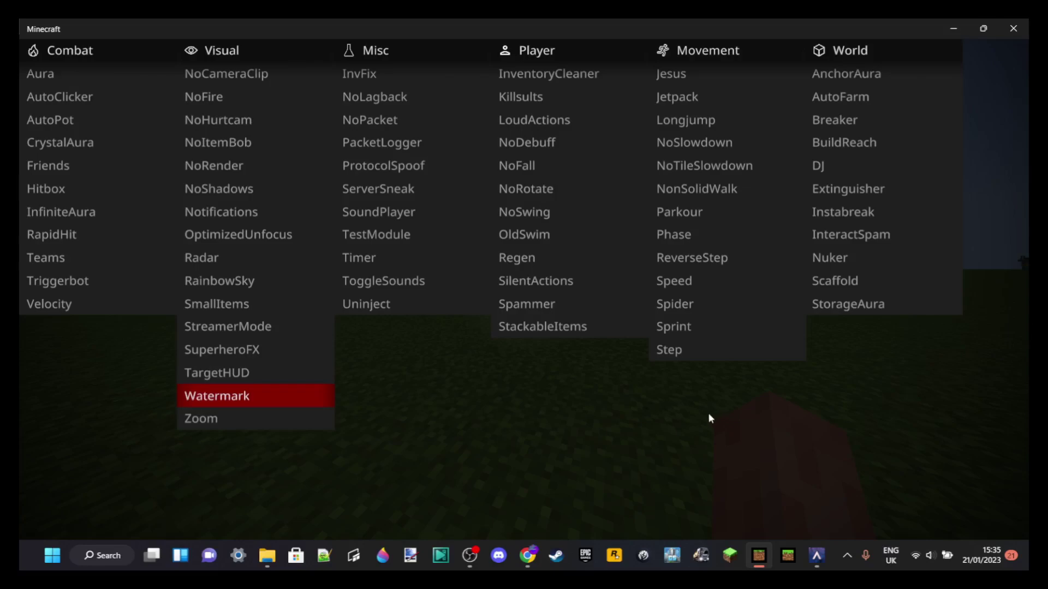
Close the module menu with Escape, walk around, and switch to front-facing third-person with F5.
{"action": "key", "text": "Escape"}
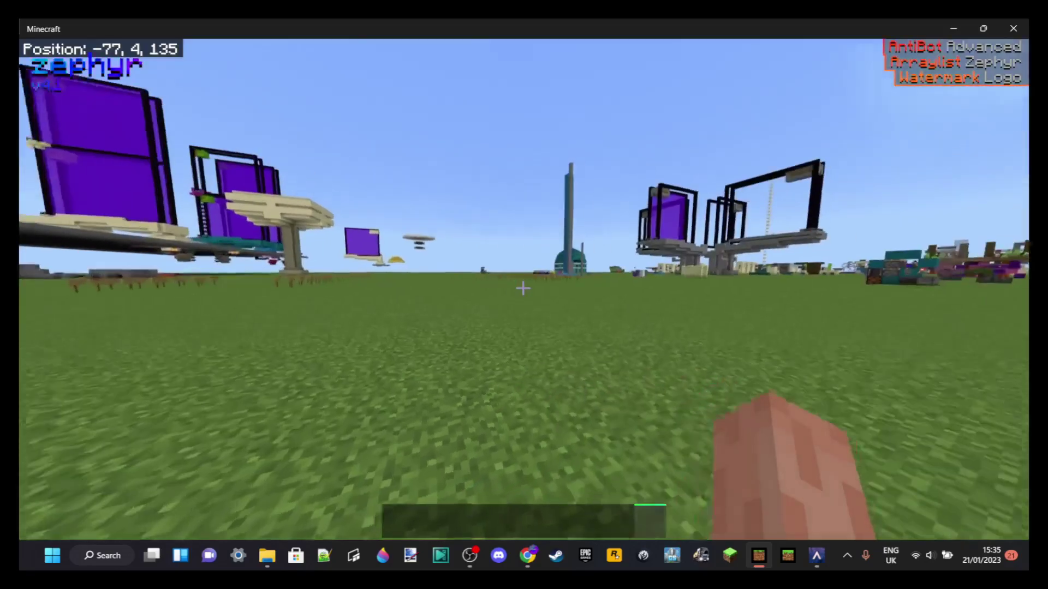
{"action": "key", "text": "w"}
{"action": "key", "text": "w"}
{"action": "key", "text": "w"}
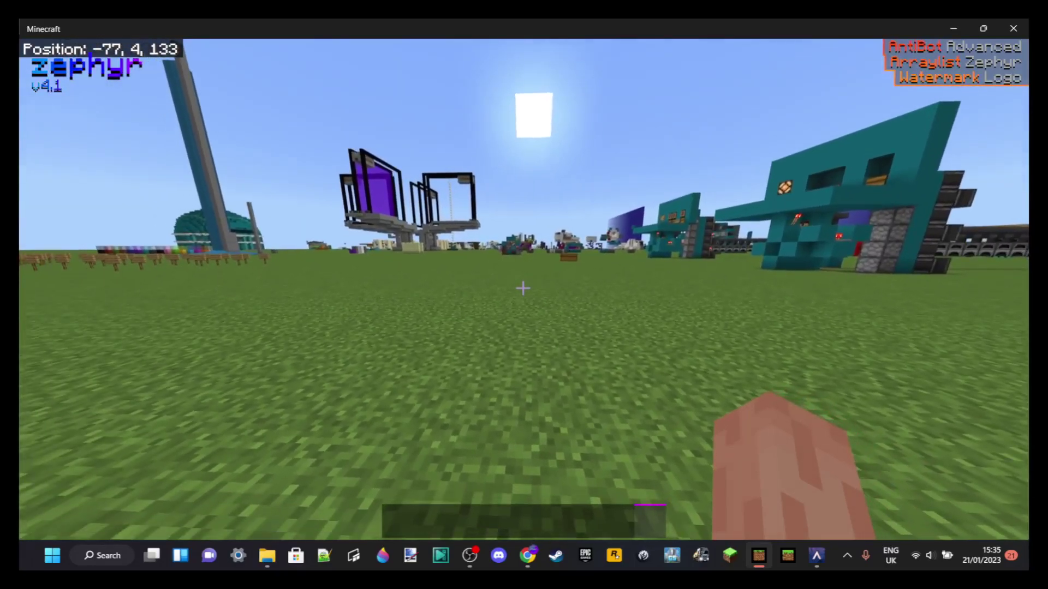
{"action": "key", "text": "F5"}
{"action": "key", "text": "F5"}
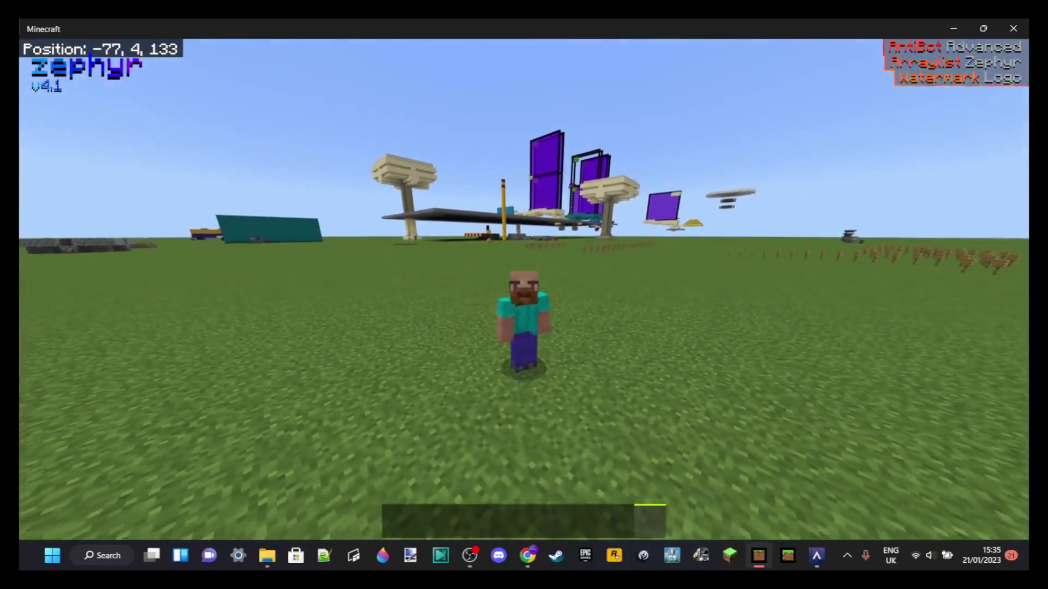
Save and quit the world, then browse Featured Servers such as The Hive, Mineville and Lifeboat.
{"action": "key", "text": "Escape"}
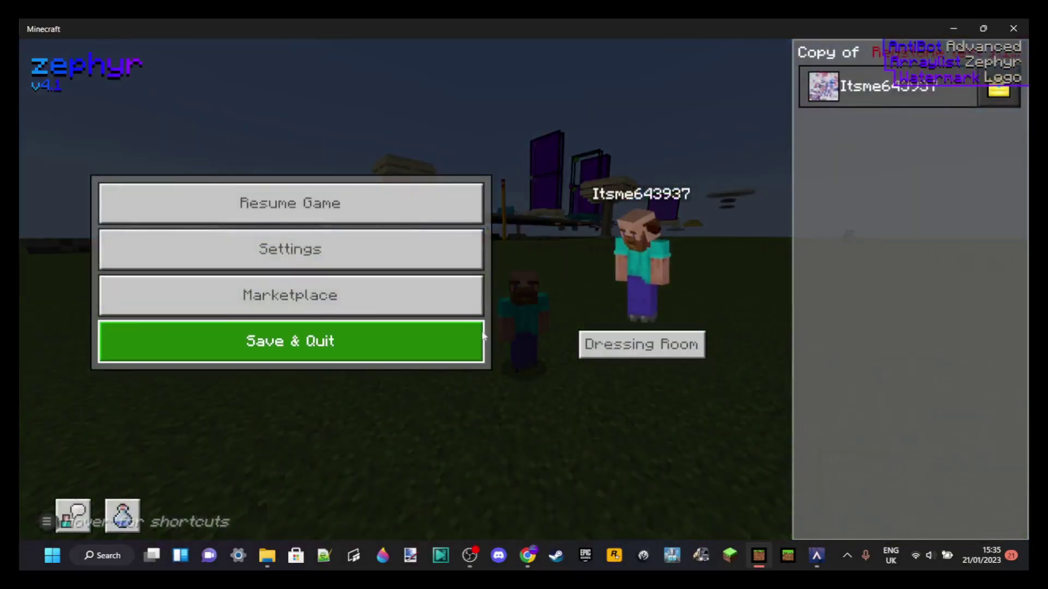
{"action": "left_click", "coordinate": [454, 333]}
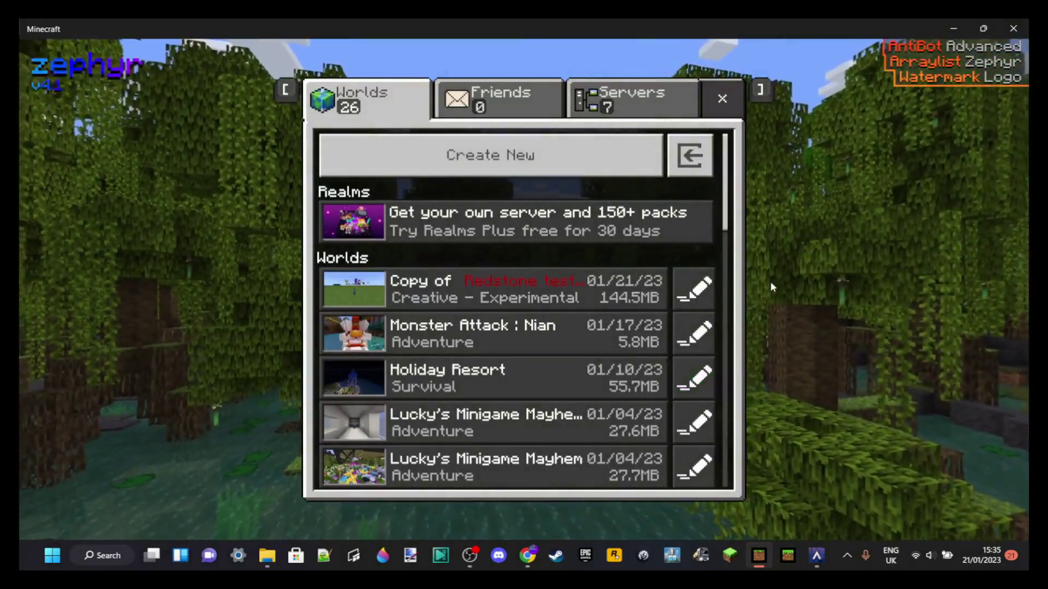
{"action": "left_click", "coordinate": [630, 98]}
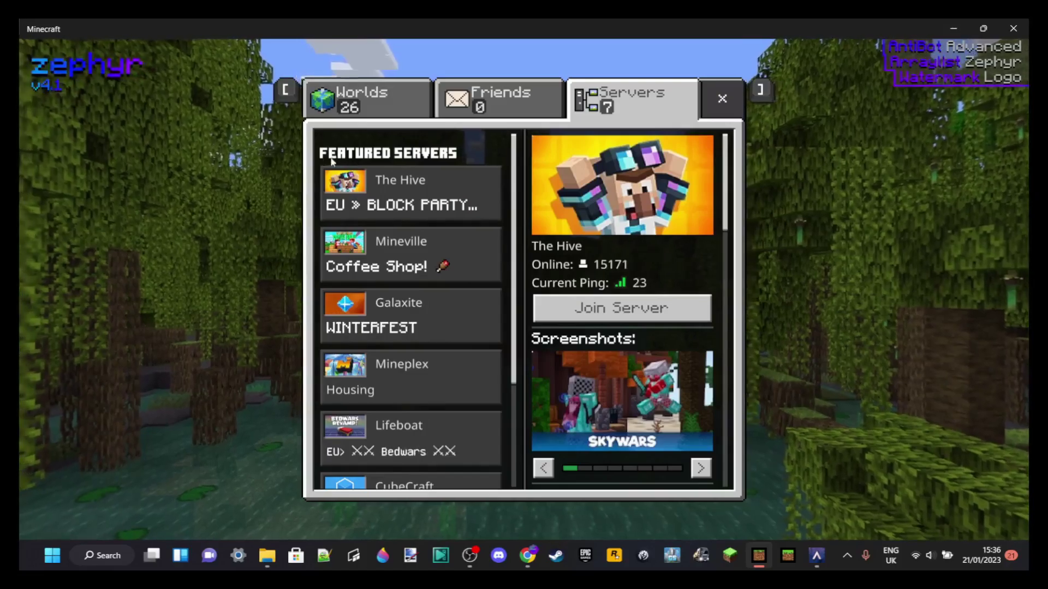
{"action": "scroll", "coordinate": [434, 272], "scroll_direction": "down", "scroll_amount": 2}
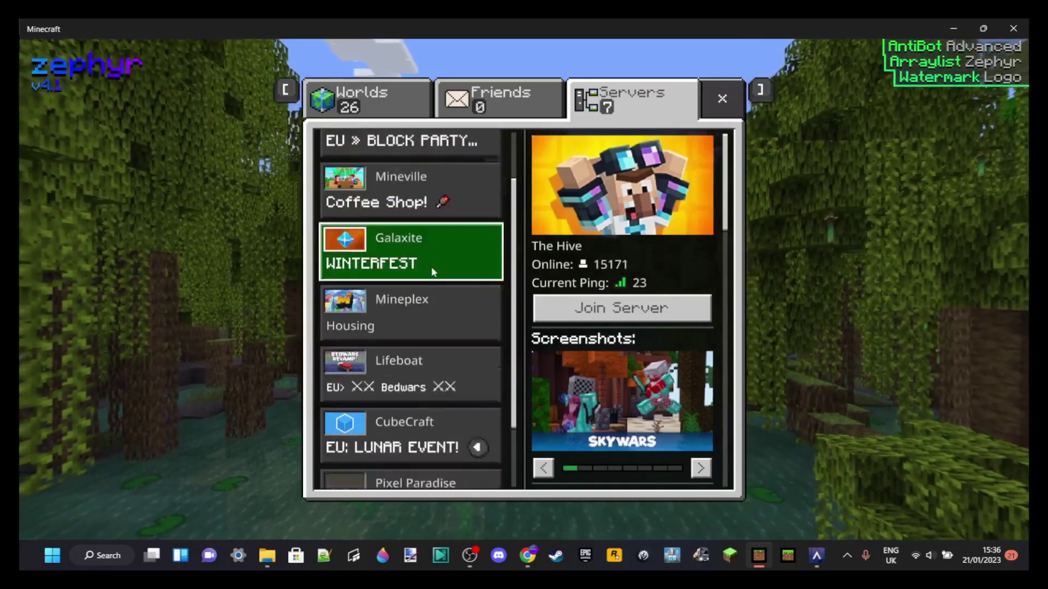
{"action": "scroll", "coordinate": [434, 272], "scroll_direction": "down", "scroll_amount": 2}
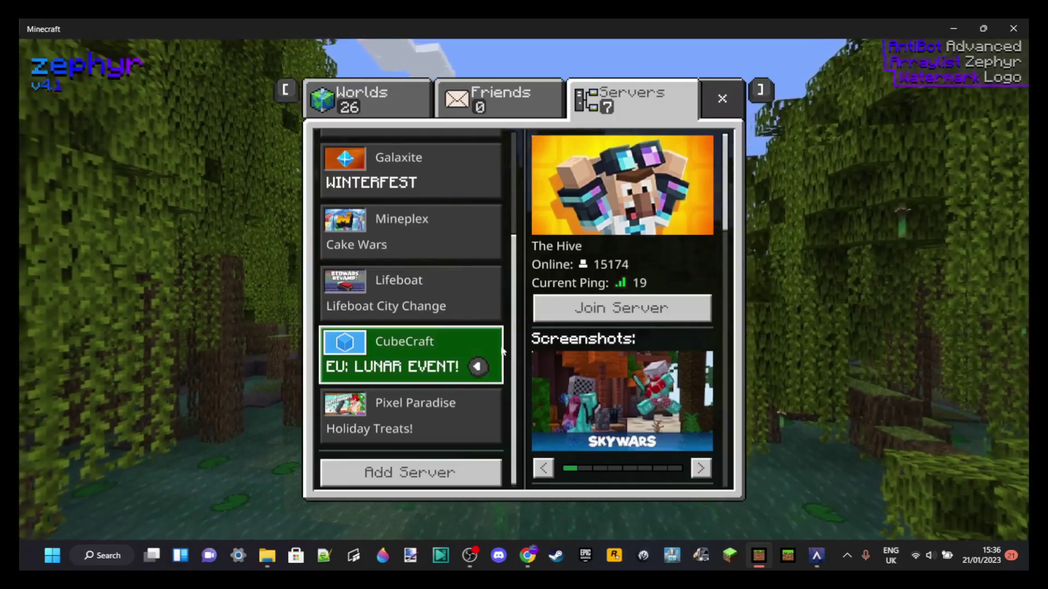
{"action": "scroll", "coordinate": [503, 350], "scroll_direction": "up", "scroll_amount": 4}
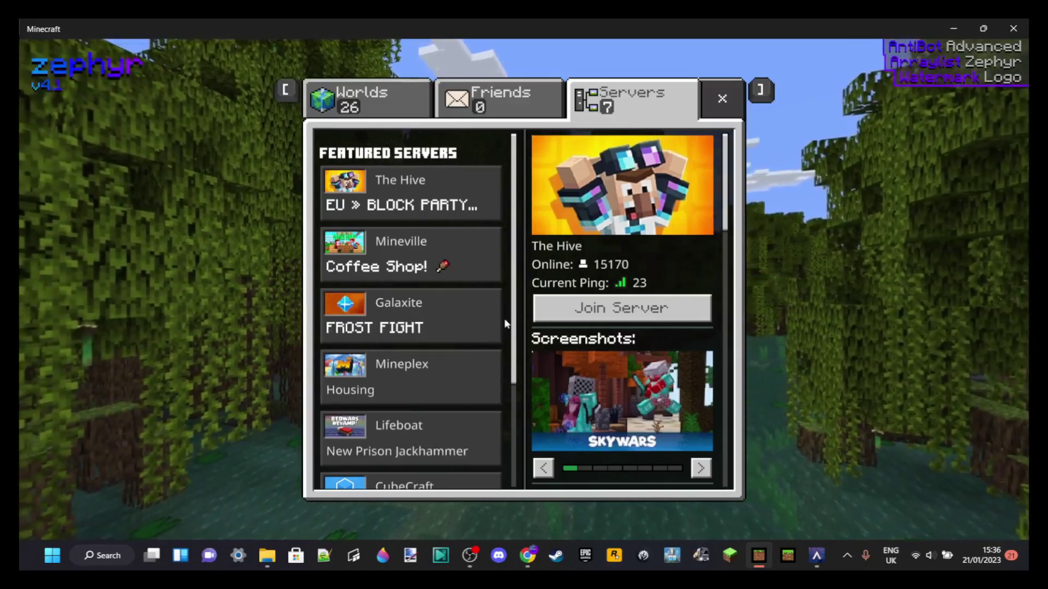
Scroll down through the CubeCraft ban message citing Unfair Advantage and the appeals link.
{"action": "scroll", "coordinate": [505, 324], "scroll_direction": "down", "scroll_amount": 1}
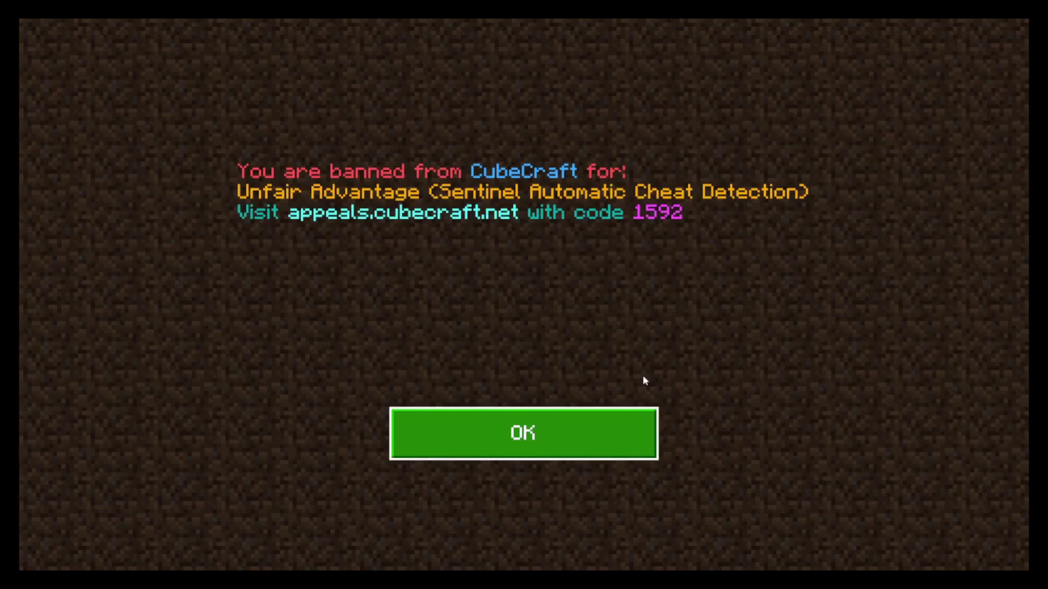